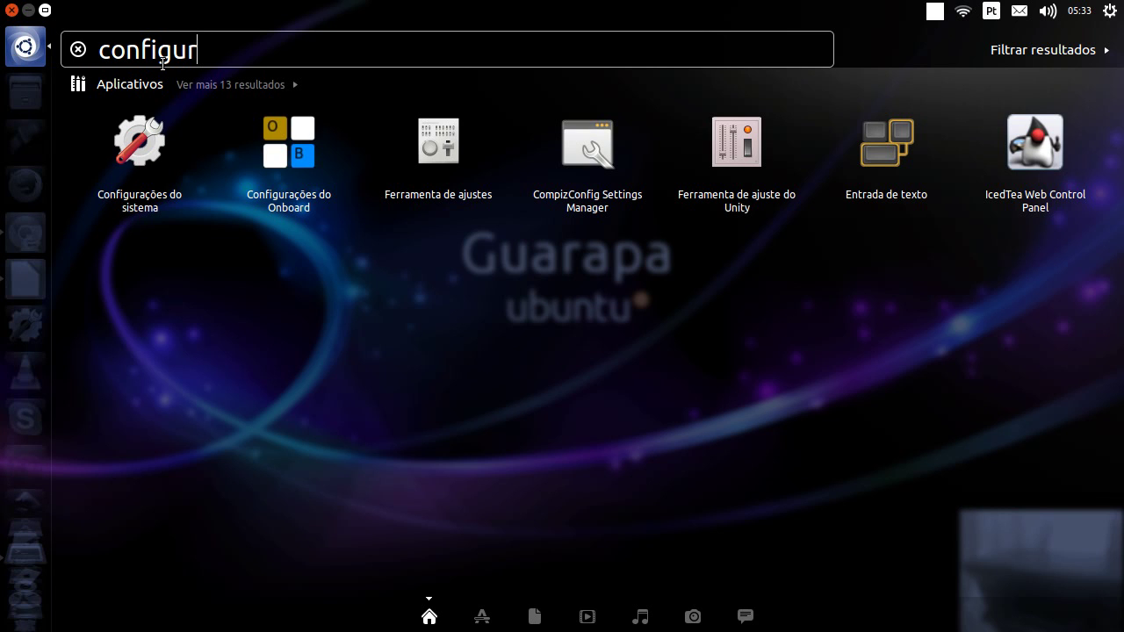
Find the system settings by searching for "configuraçoes" and open the Impressoras settings.
{"action": "type", "text": "açoes"}
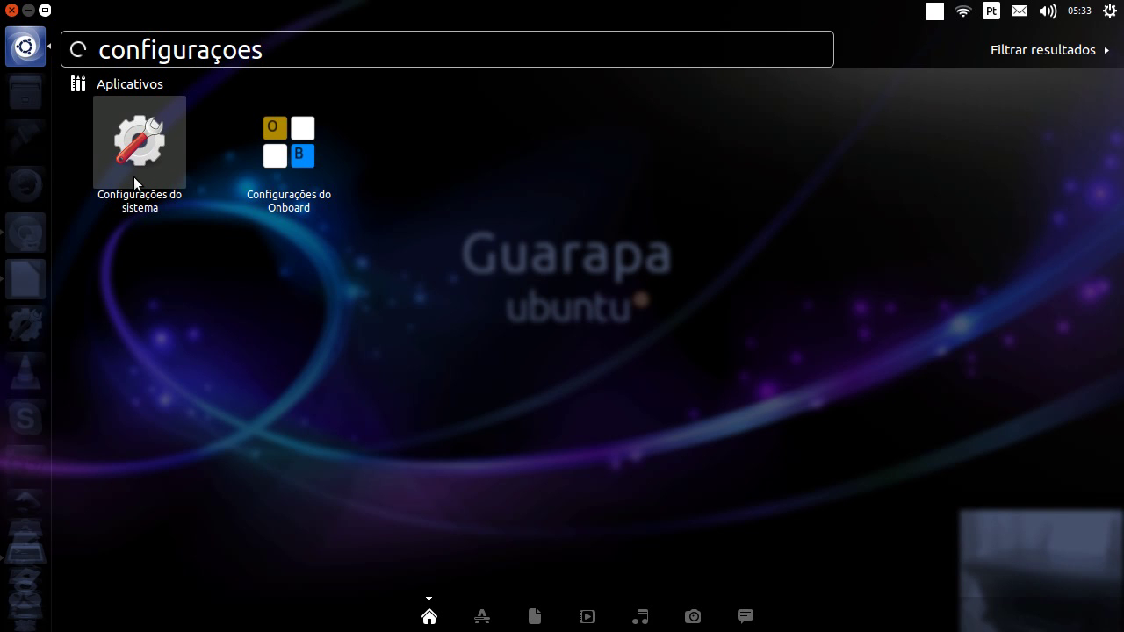
{"action": "left_click", "coordinate": [133, 322]}
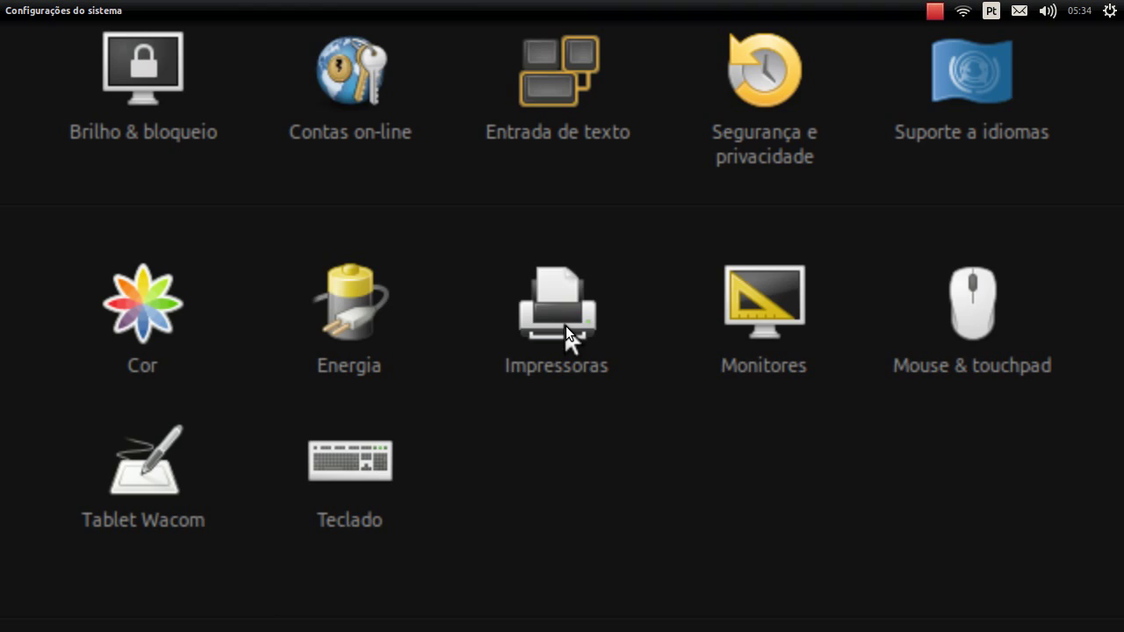
{"action": "left_click", "coordinate": [566, 326]}
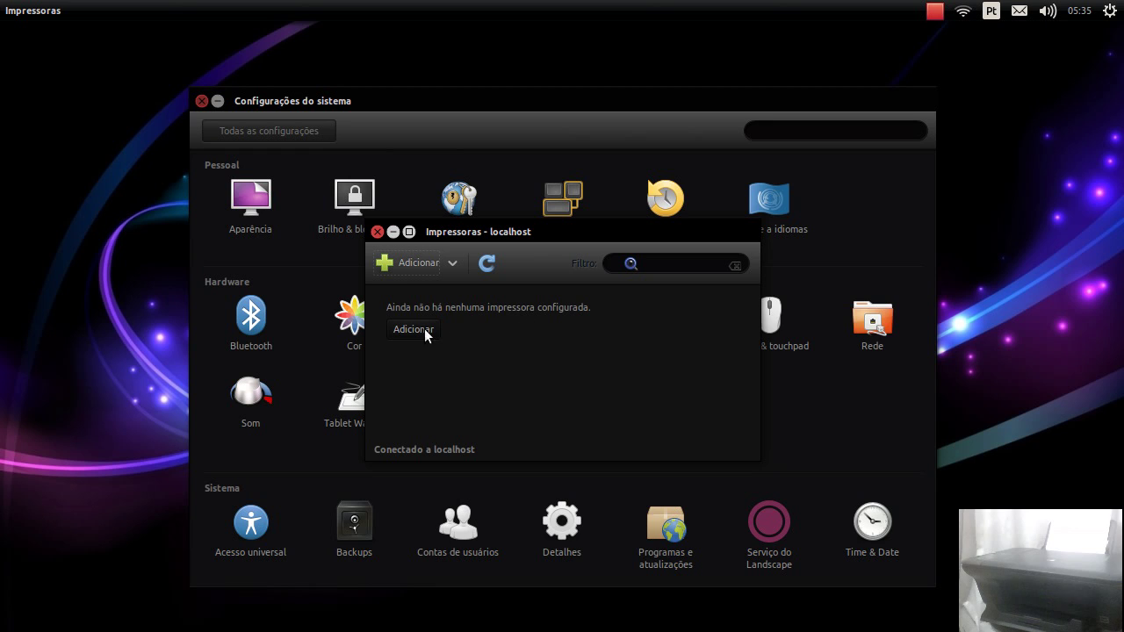
Add the HP Deskjet 2050 J510 printer with the HPLIP connection, accepting the suggested name, description and location.
{"action": "left_click", "coordinate": [423, 264]}
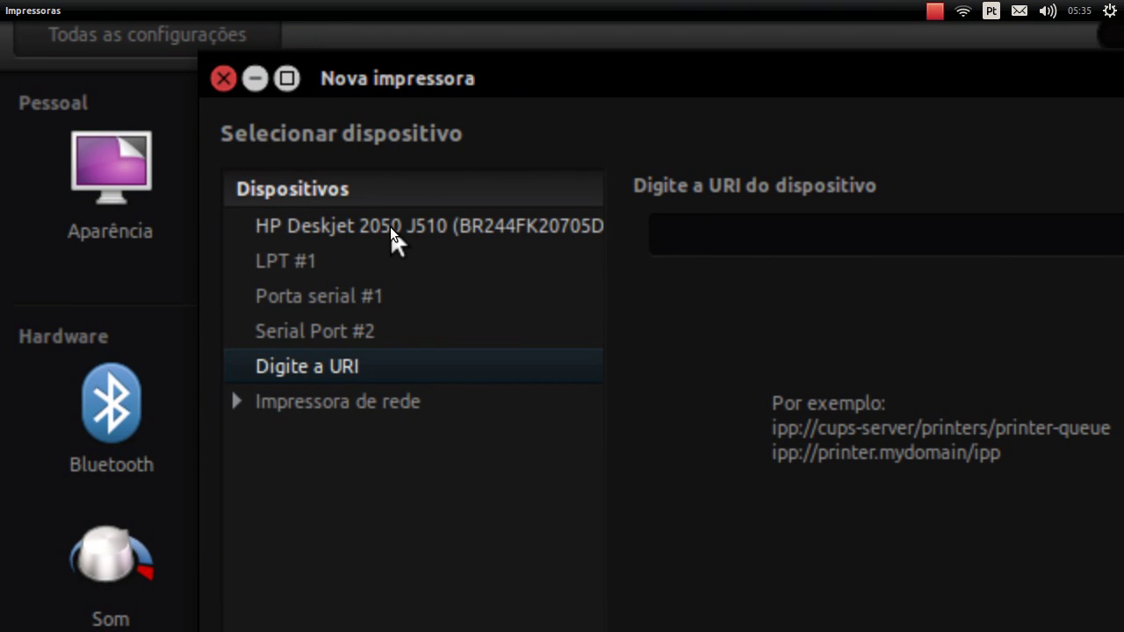
{"action": "left_click", "coordinate": [390, 227]}
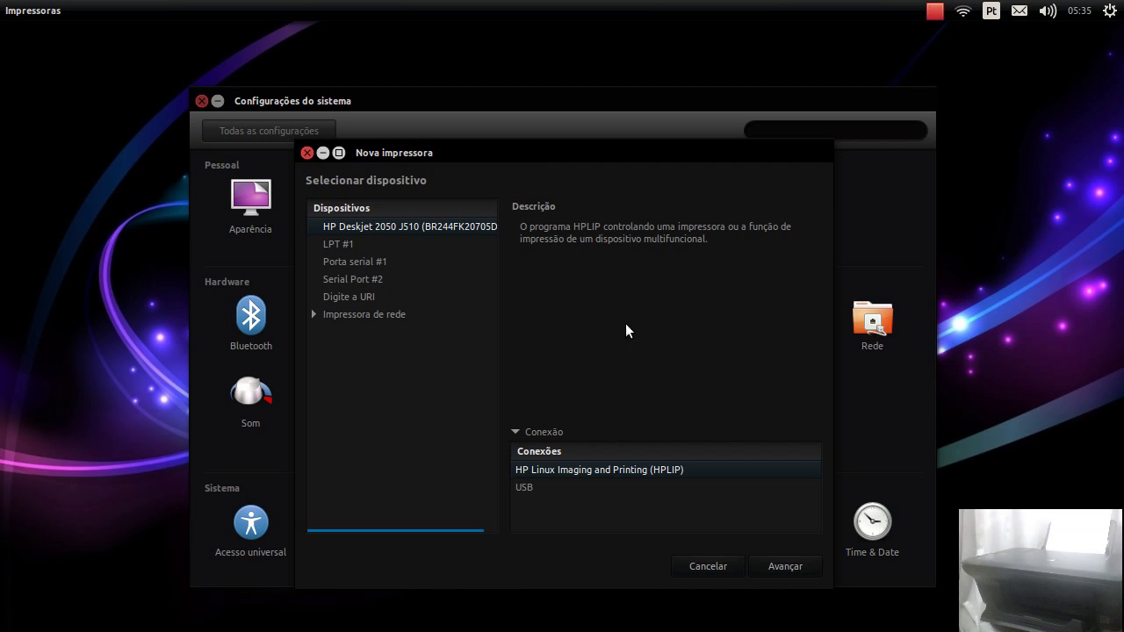
{"action": "left_click", "coordinate": [785, 568]}
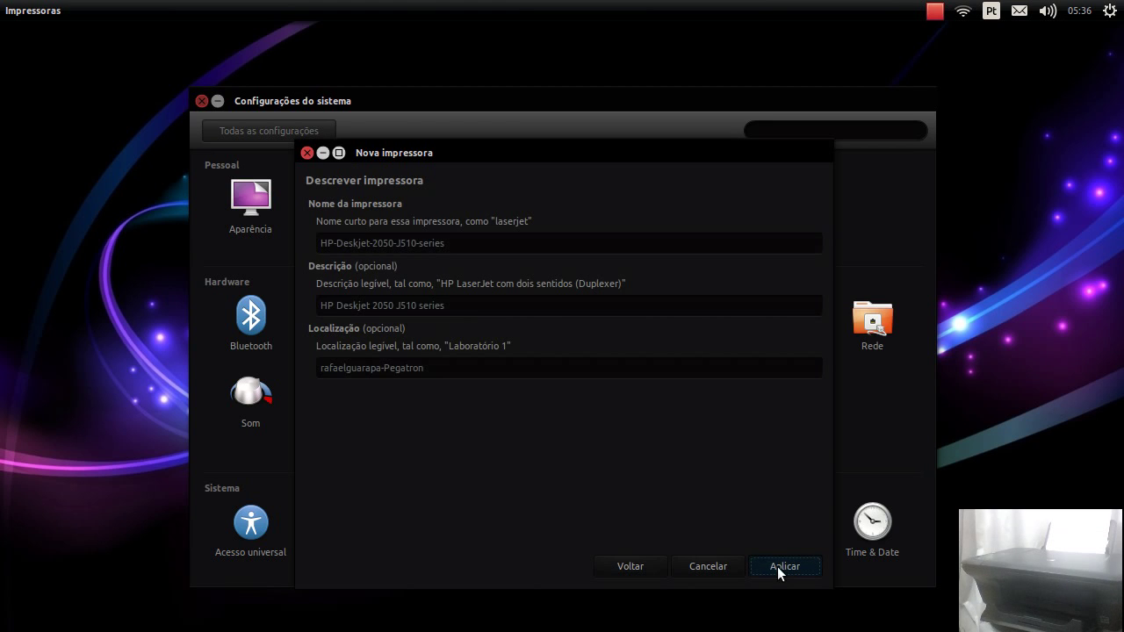
{"action": "left_click", "coordinate": [777, 566]}
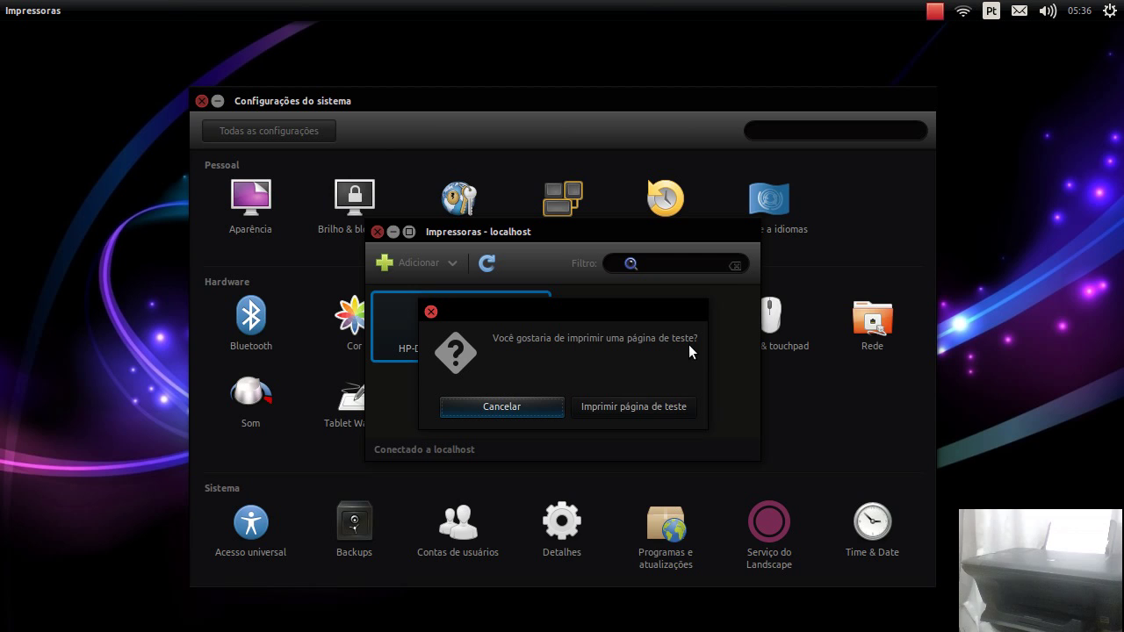
Print a test page on the new printer, dismiss the sent notice and accept the printer properties.
{"action": "left_click", "coordinate": [655, 409]}
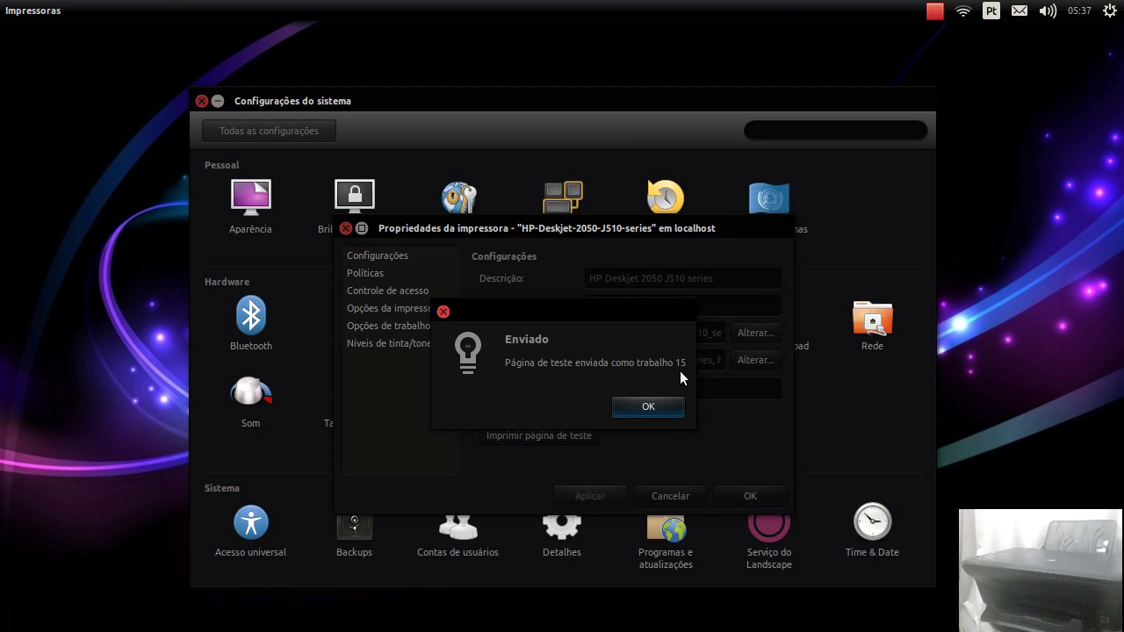
{"action": "left_click", "coordinate": [648, 407]}
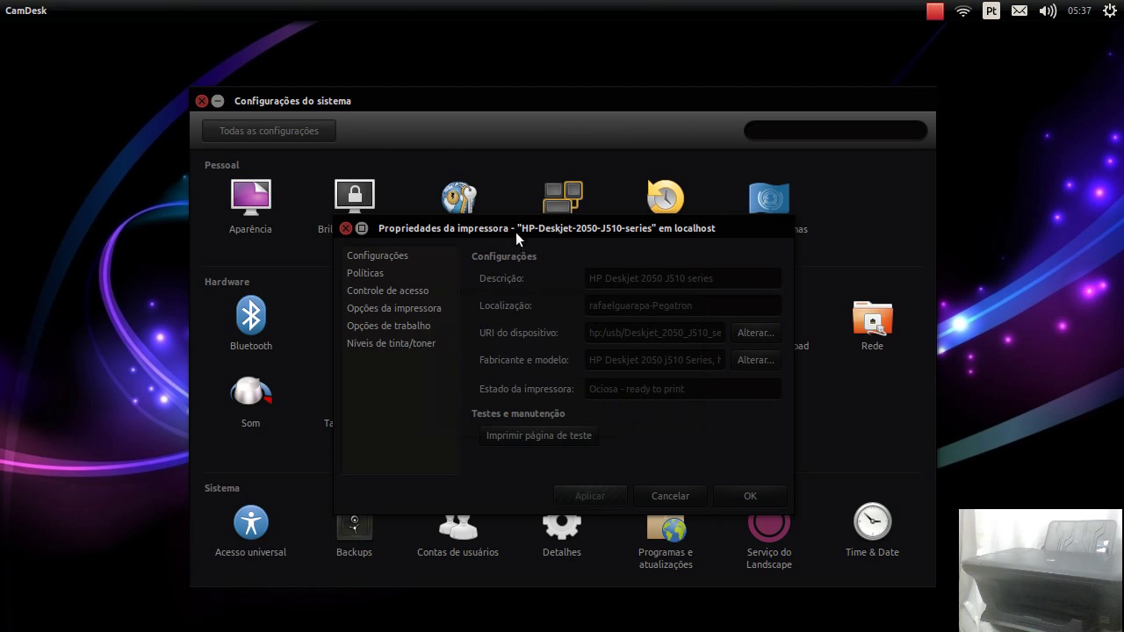
{"action": "left_click", "coordinate": [743, 498]}
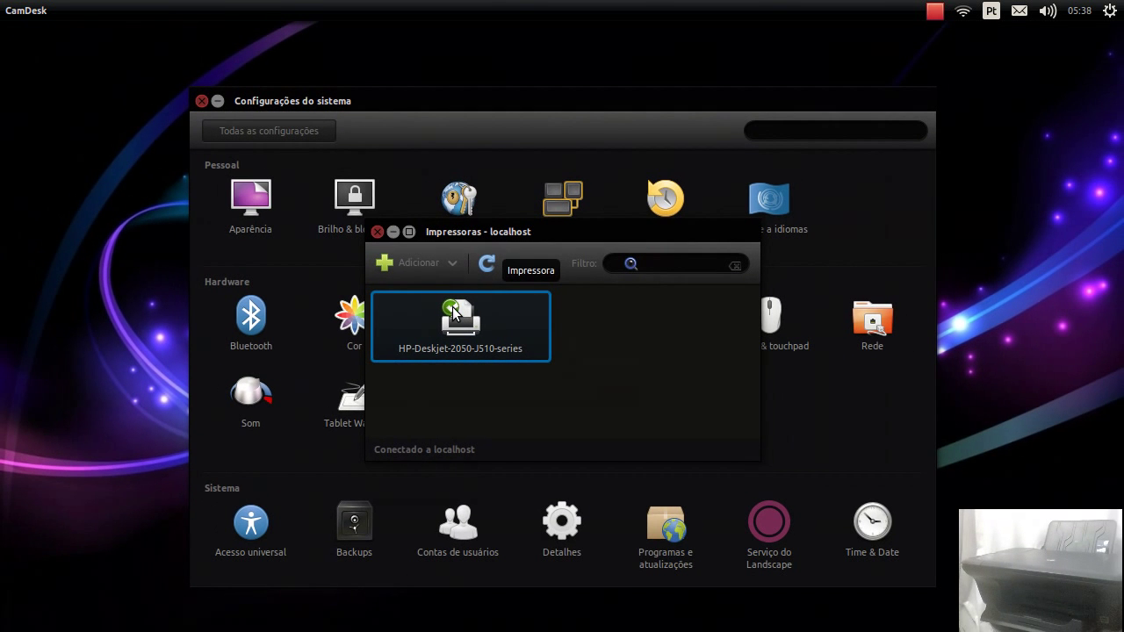
Turn sharing off and back on for the HP-Deskjet-2050-J510-series printer and dismiss the notice about publishing shared printers.
{"action": "right_click", "coordinate": [455, 326]}
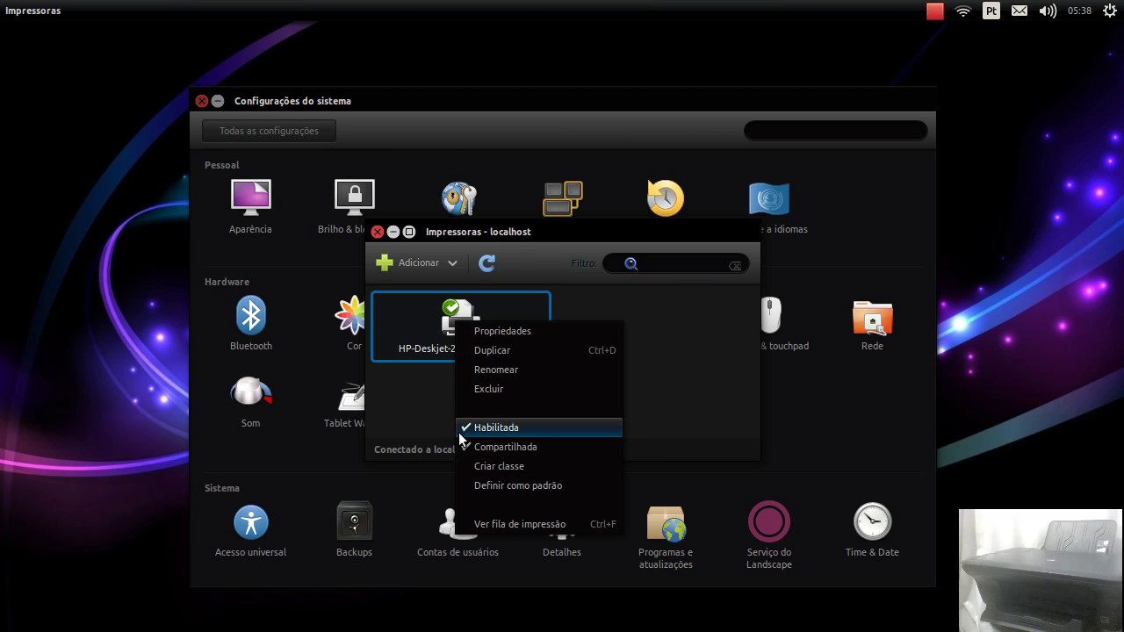
{"action": "key", "text": "alt"}
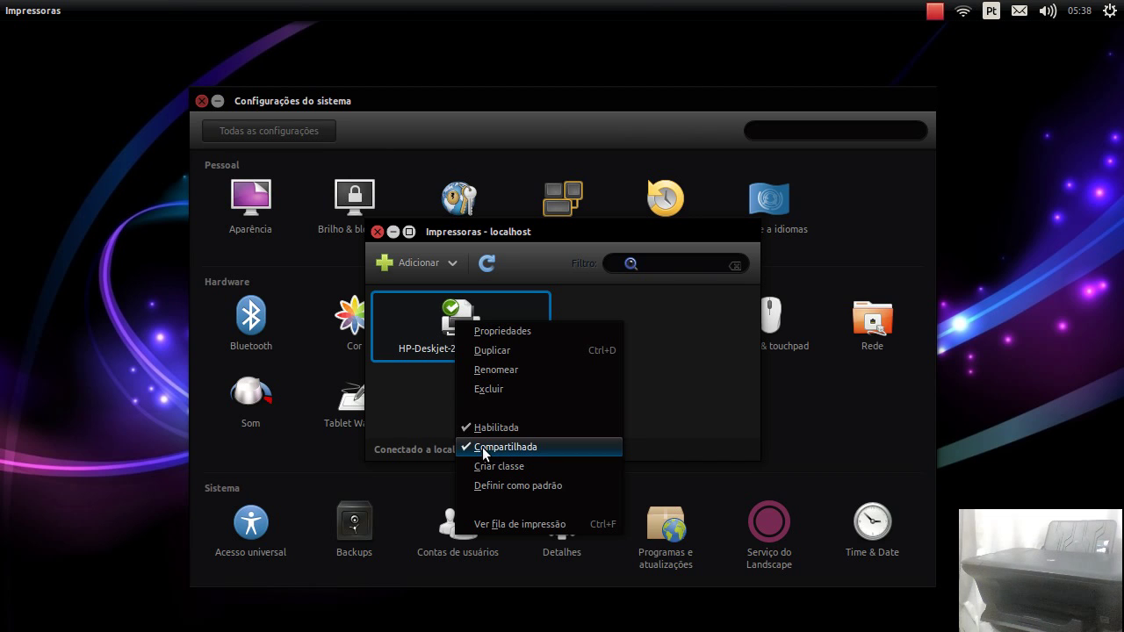
{"action": "left_click", "coordinate": [498, 446]}
{"action": "right_click", "coordinate": [464, 324]}
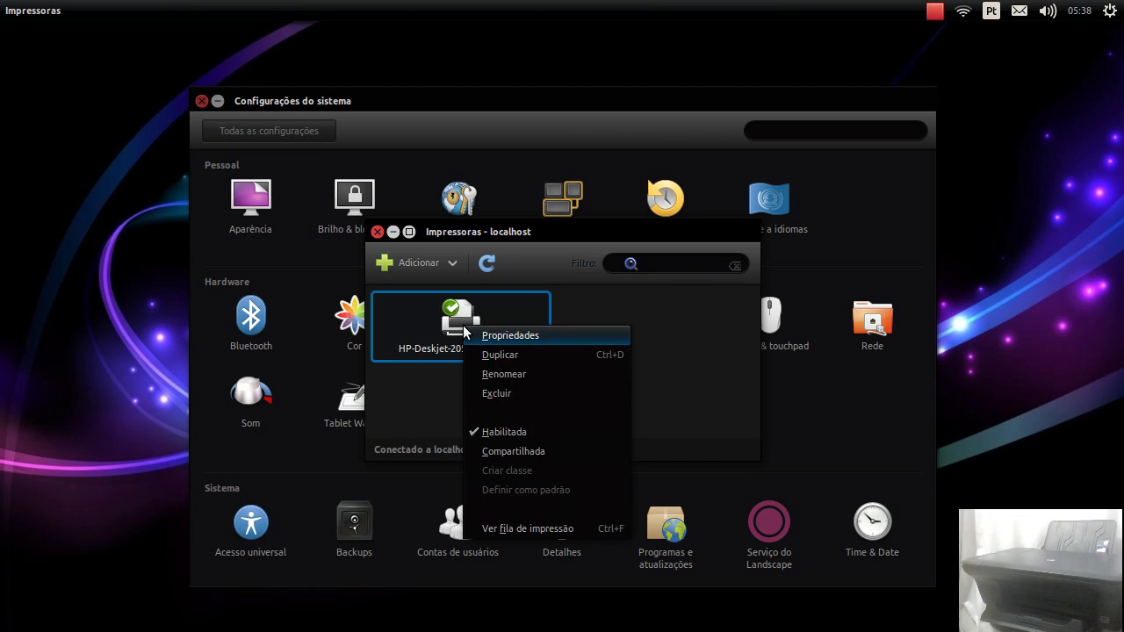
{"action": "left_click", "coordinate": [519, 451]}
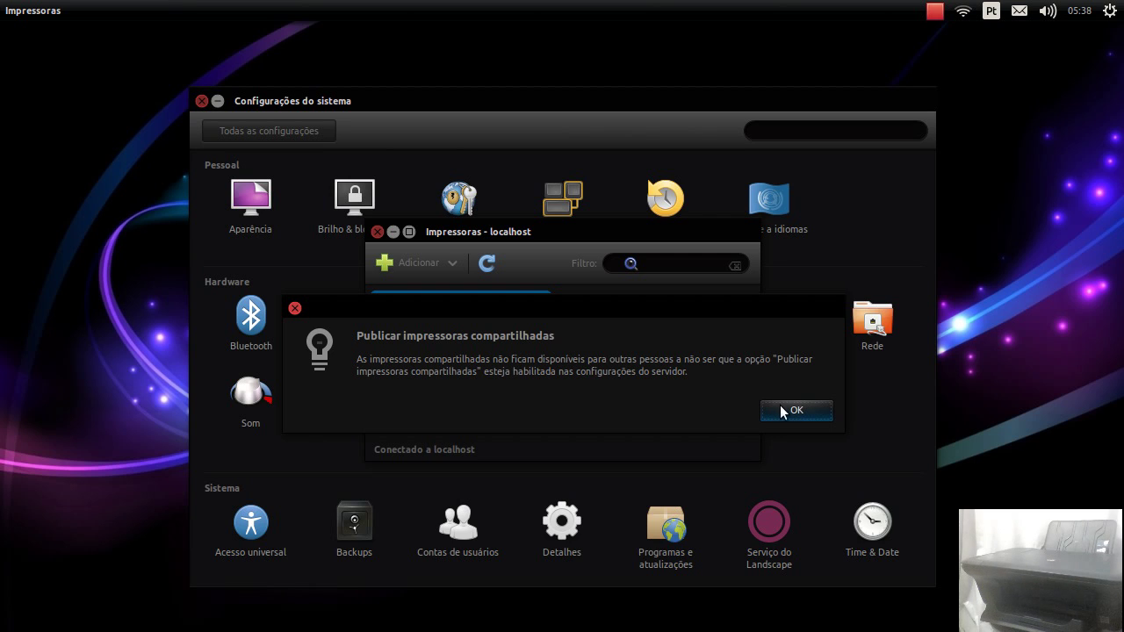
{"action": "left_click", "coordinate": [295, 309]}
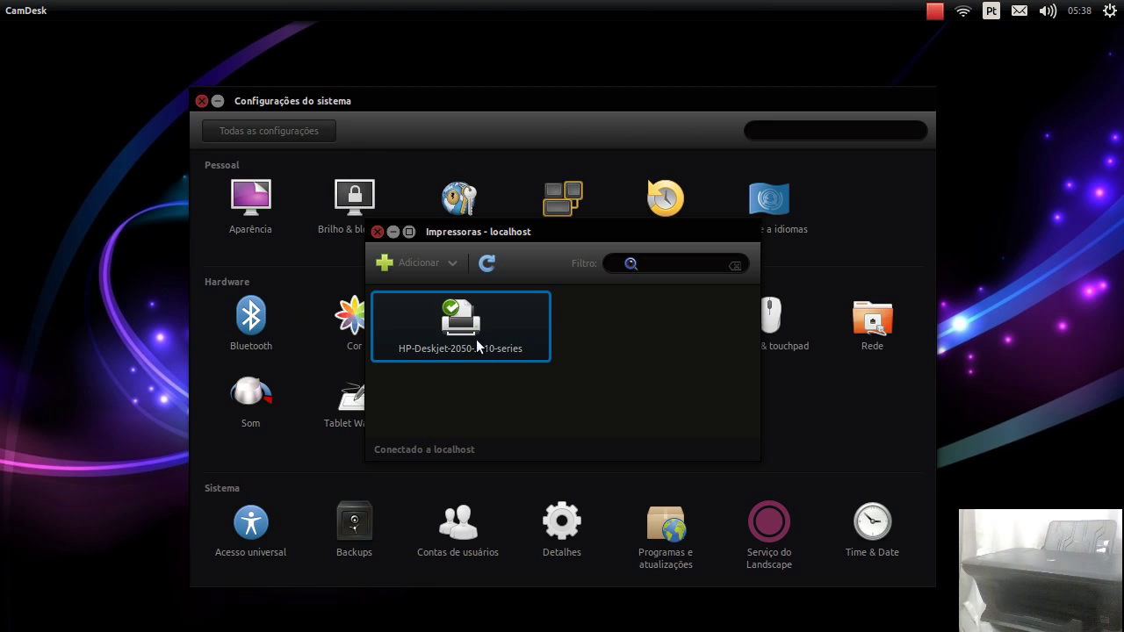
Open the properties of the HP-Deskjet-2050-J510-series printer and review its general settings, policies and access control.
{"action": "right_click", "coordinate": [451, 329]}
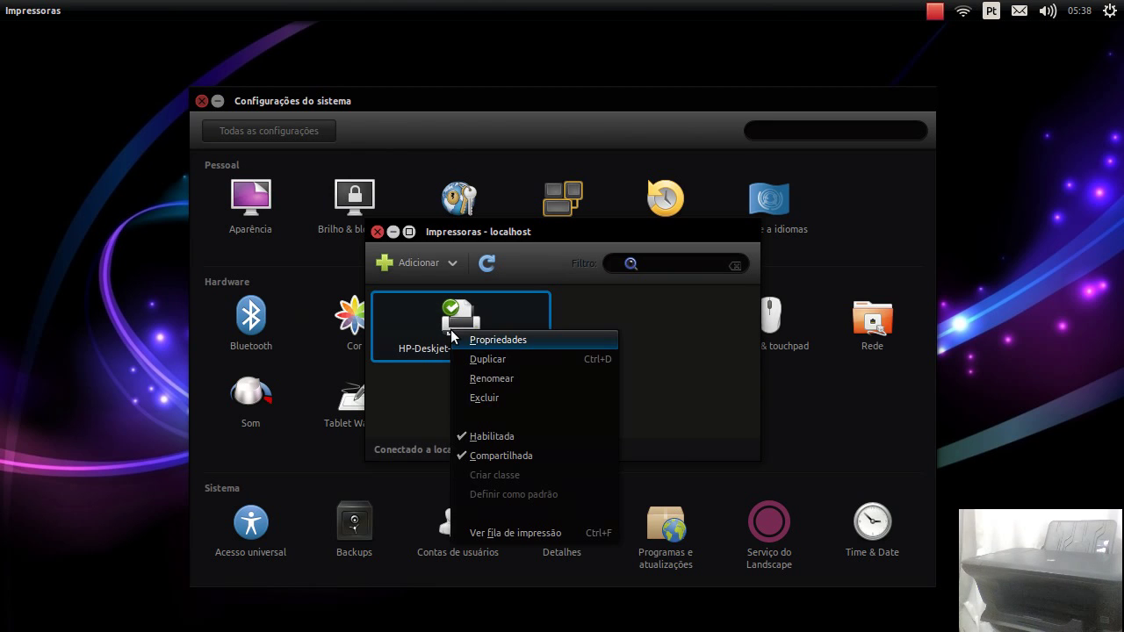
{"action": "left_click", "coordinate": [498, 340]}
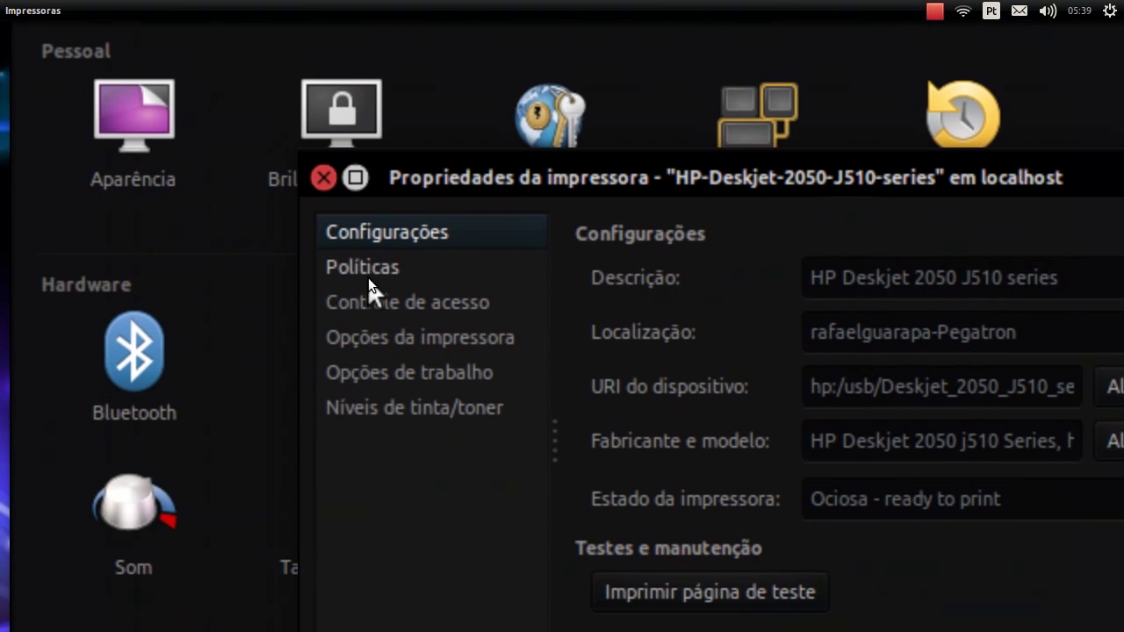
{"action": "left_click", "coordinate": [183, 113]}
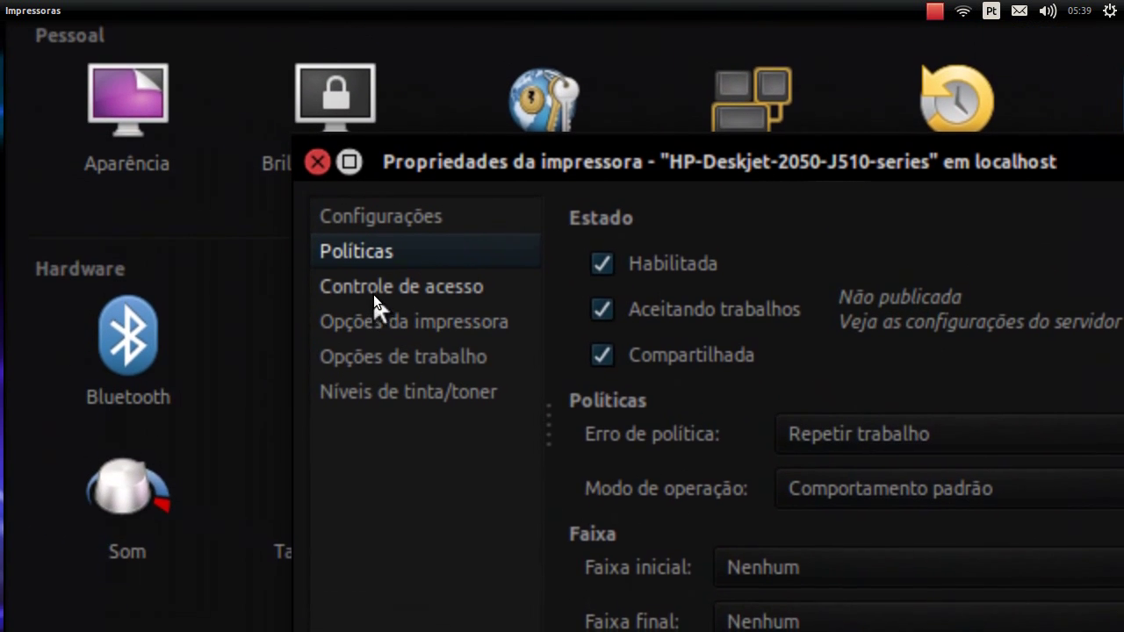
{"action": "left_click", "coordinate": [134, 122]}
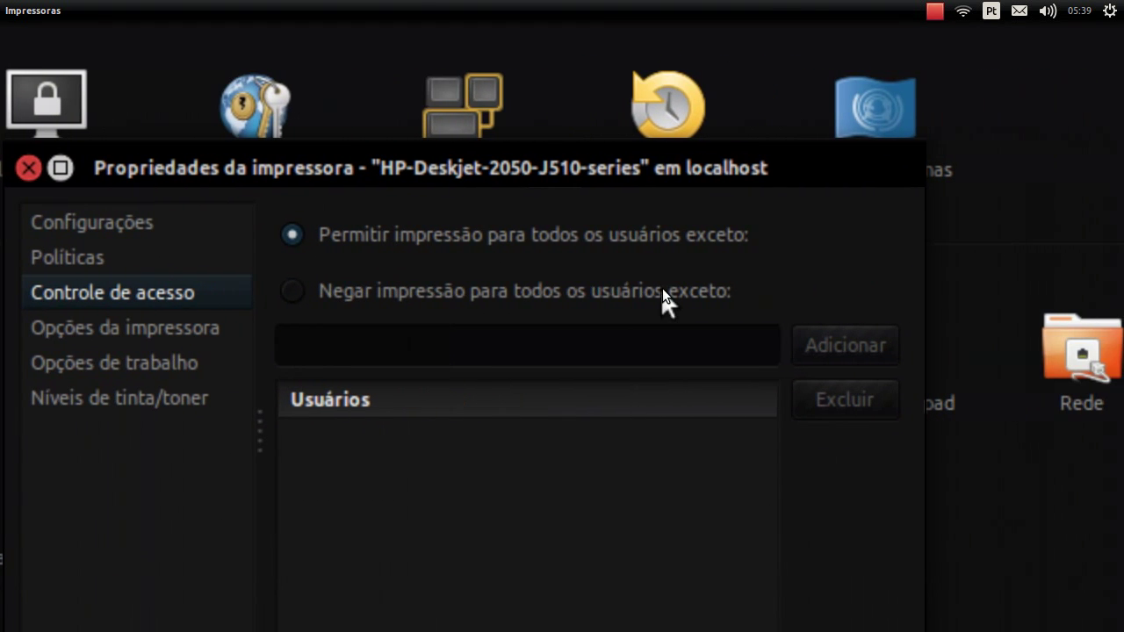
In the printer options, try the Letter 8.5x11in media size, and return it to A4 210x297mm.
{"action": "left_click", "coordinate": [163, 328]}
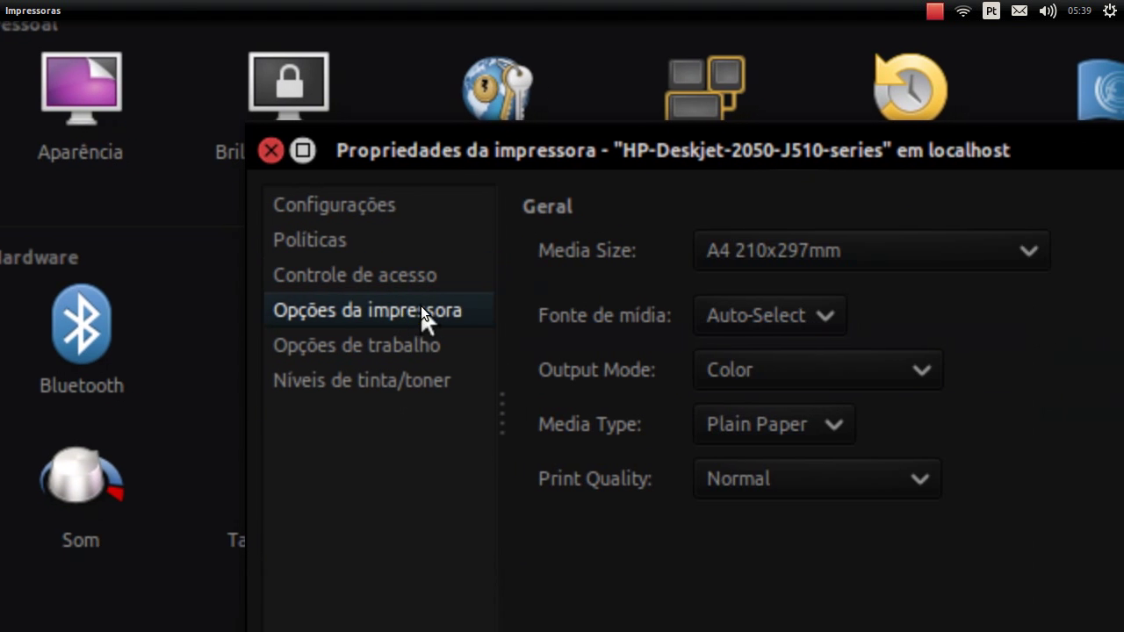
{"action": "left_click_drag", "start_coordinate": [903, 250], "coordinate": [1030, 353]}
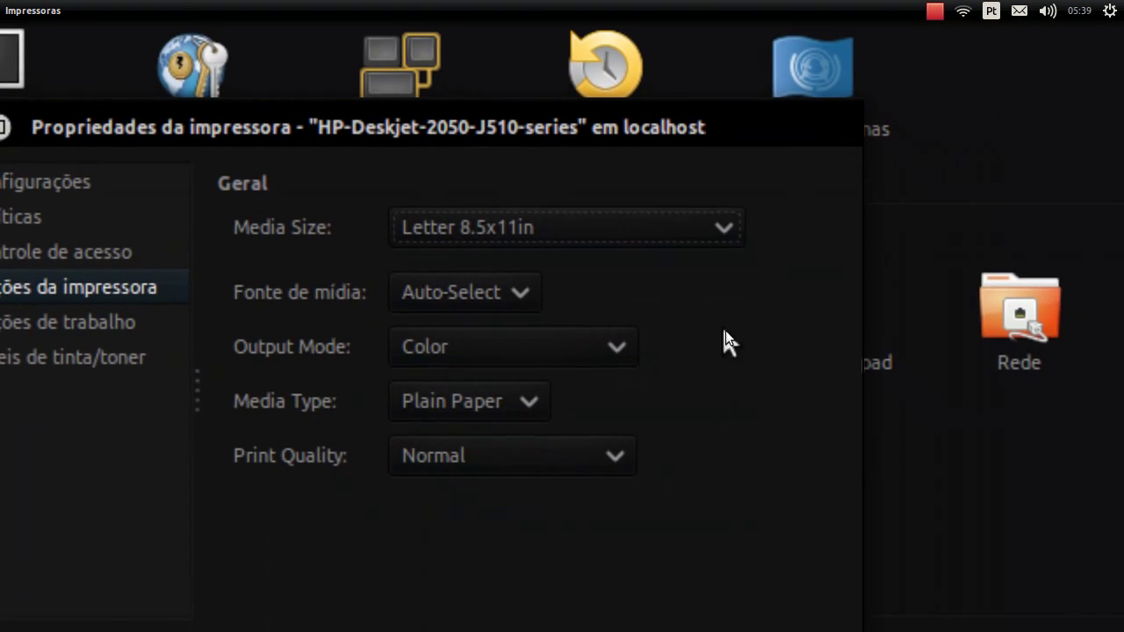
{"action": "left_click", "coordinate": [680, 236]}
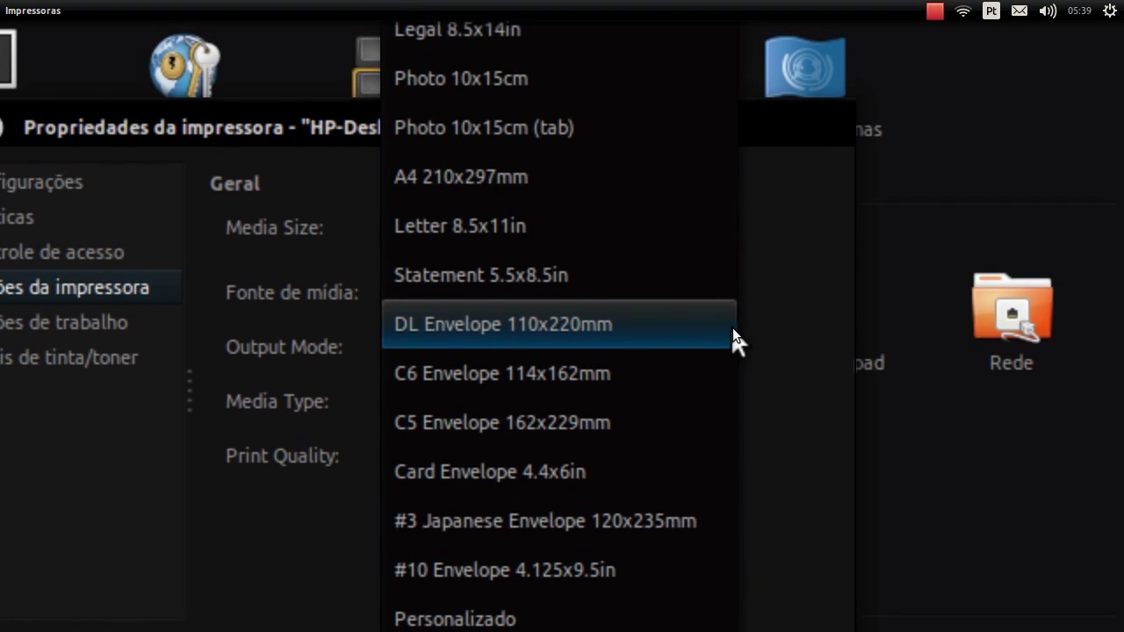
{"action": "left_click", "coordinate": [615, 193]}
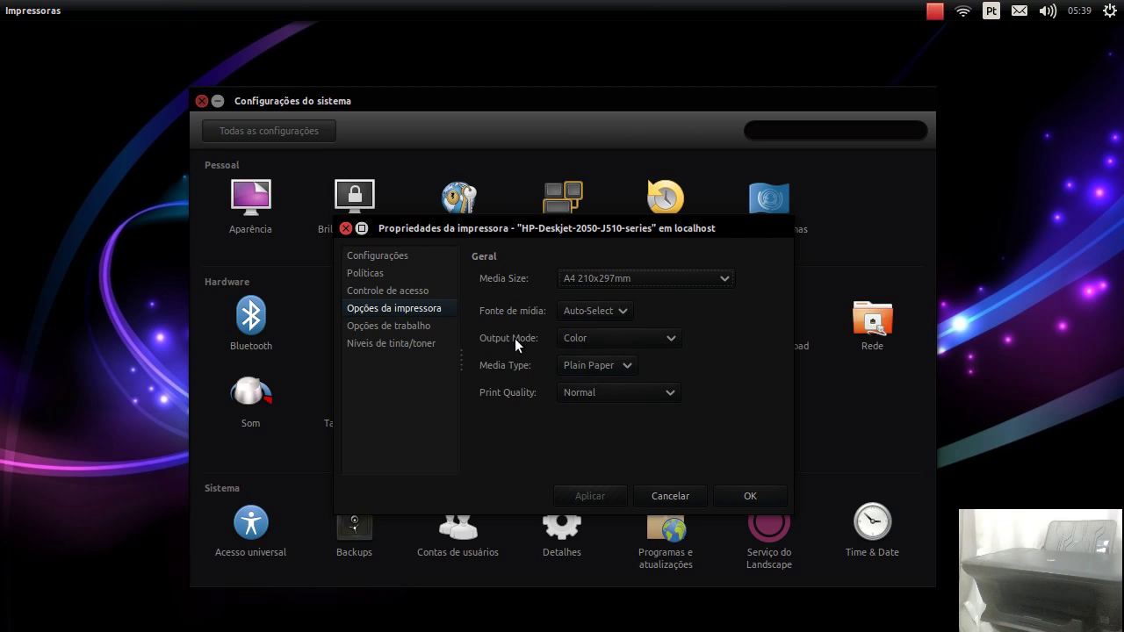
Examine the available output modes and print quality levels without changing the selected options.
{"action": "left_click", "coordinate": [605, 338]}
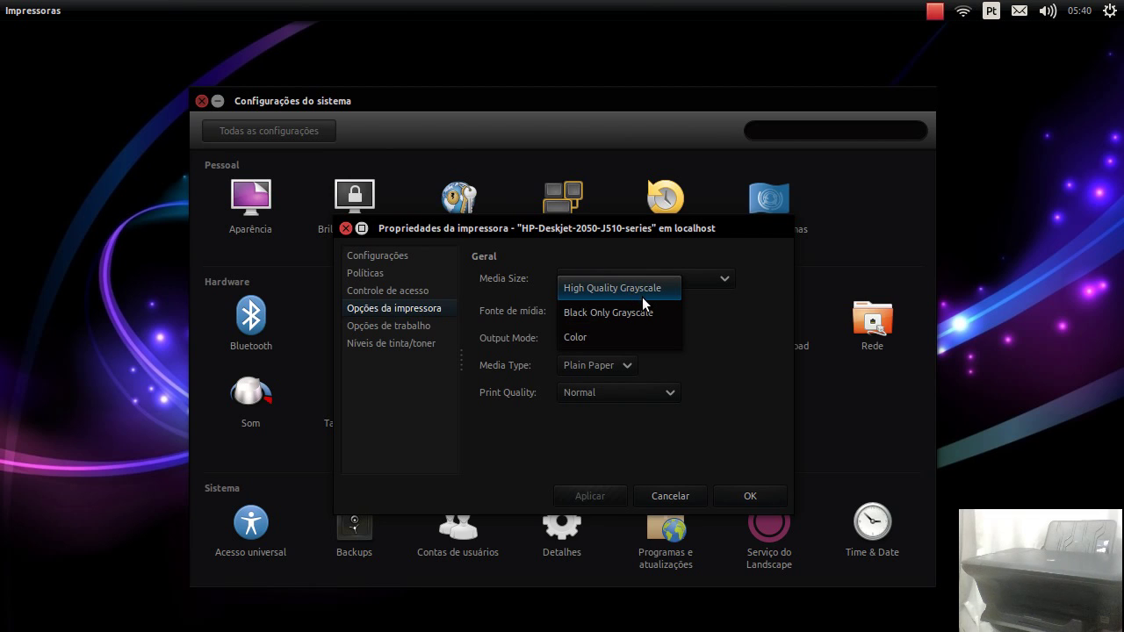
{"action": "left_click", "coordinate": [715, 354]}
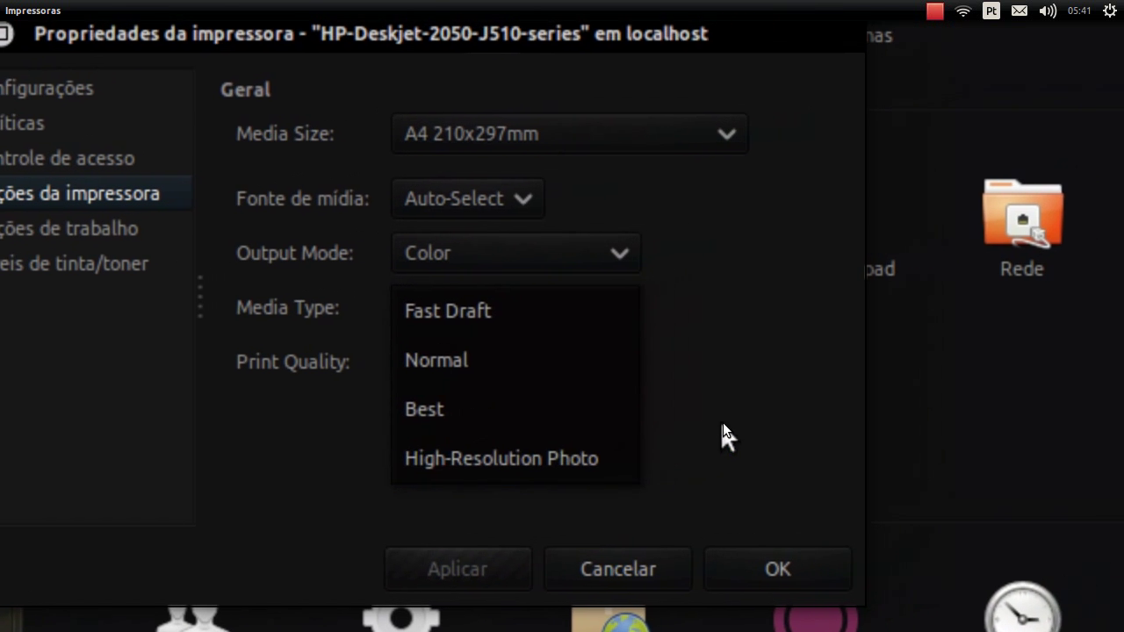
{"action": "left_click", "coordinate": [723, 422]}
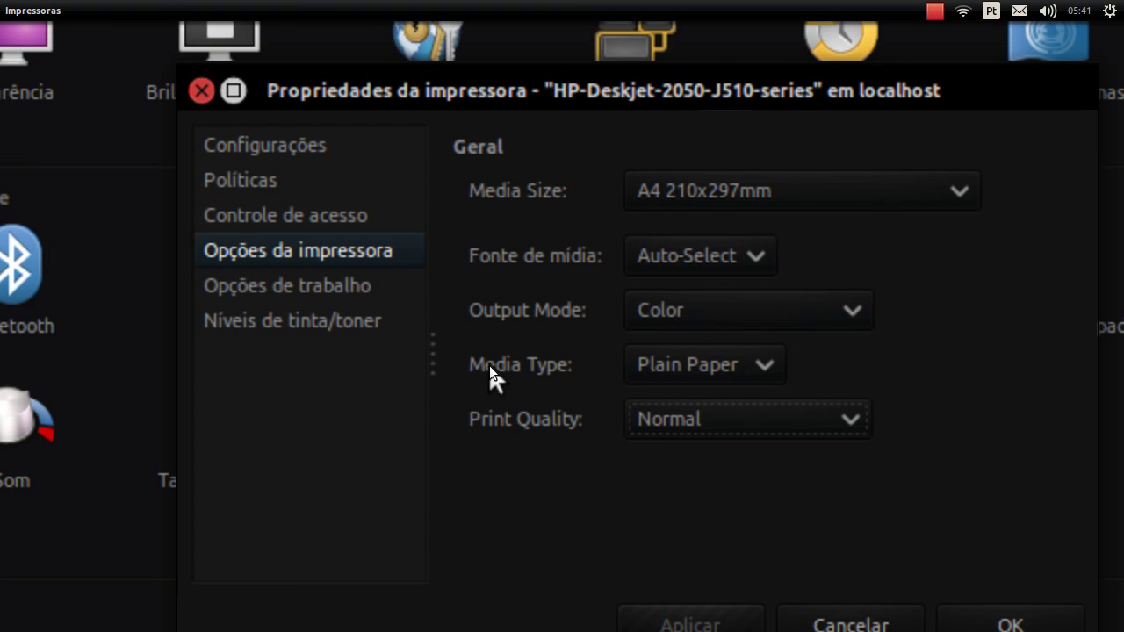
Review the job options and ink/toner levels, look through the earlier property pages again, and cancel the properties.
{"action": "left_click", "coordinate": [258, 286]}
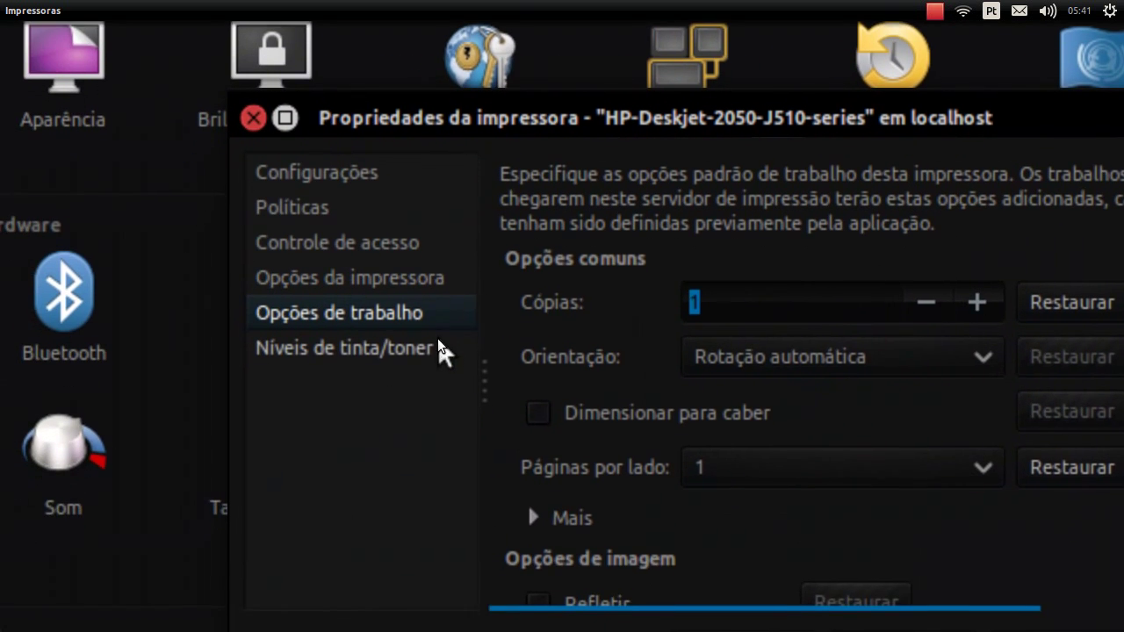
{"action": "left_click", "coordinate": [426, 348]}
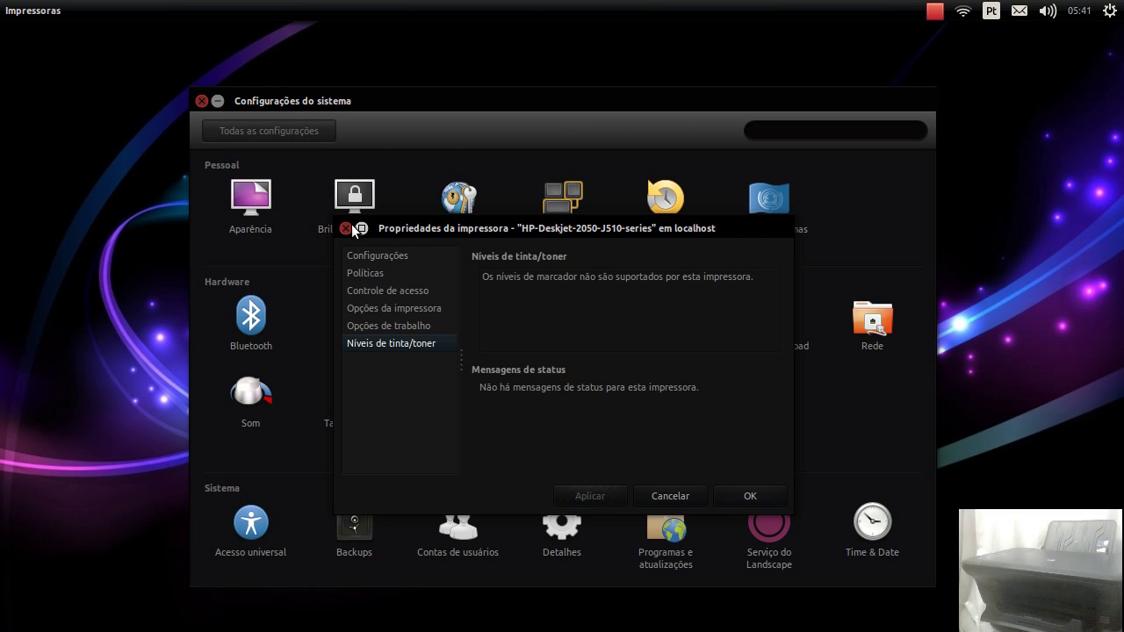
{"action": "left_click", "coordinate": [382, 257]}
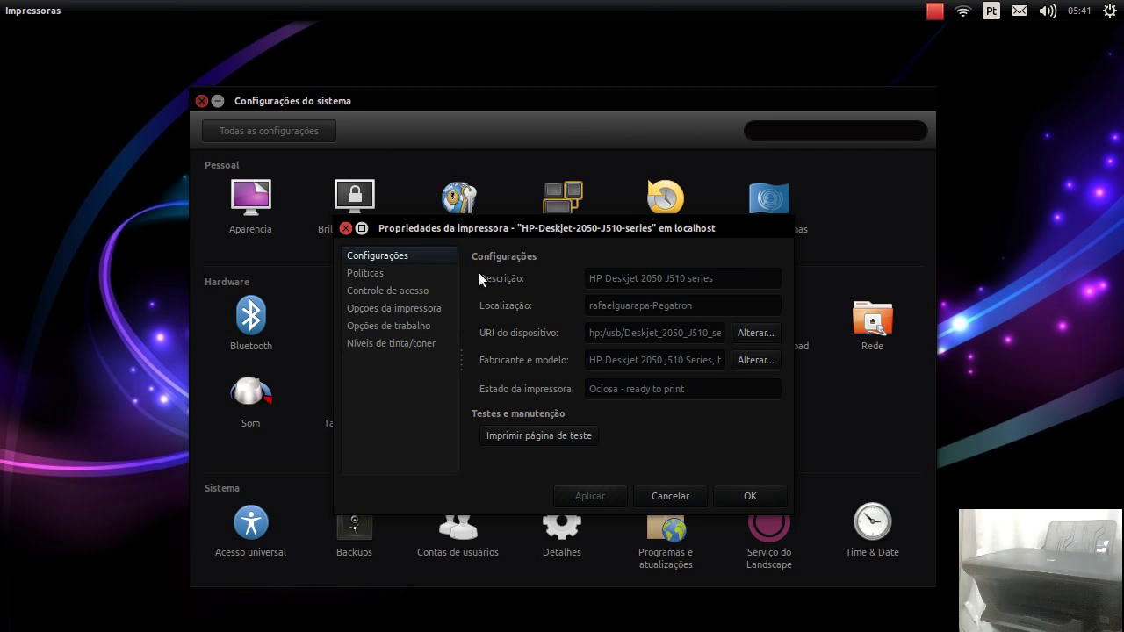
{"action": "left_click", "coordinate": [394, 275]}
{"action": "left_click", "coordinate": [407, 291]}
{"action": "left_click", "coordinate": [412, 307]}
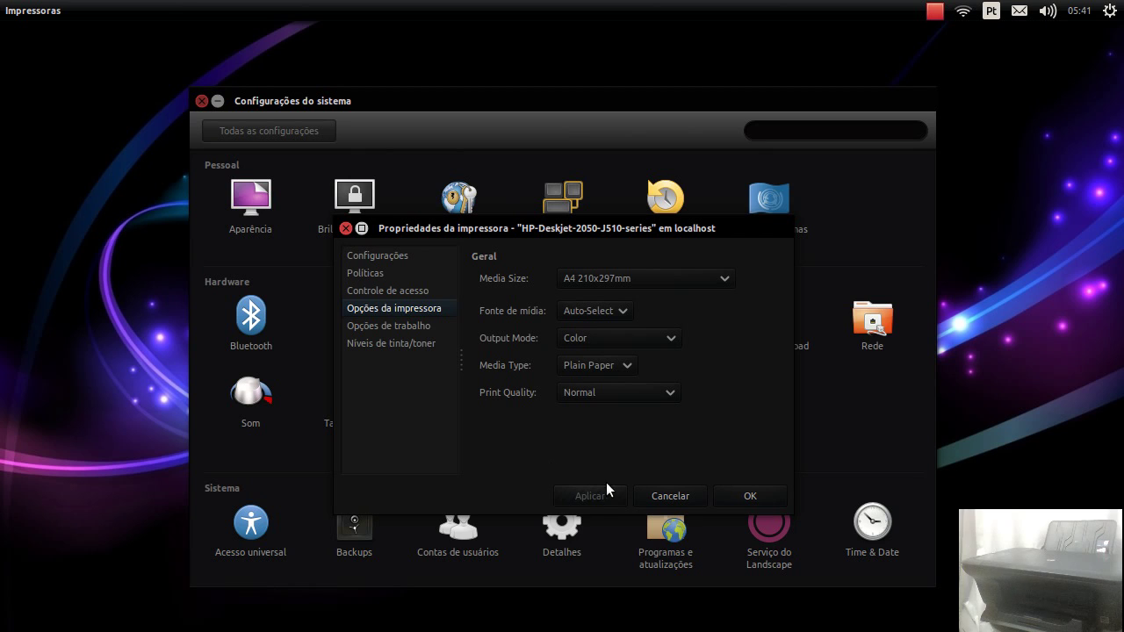
{"action": "left_click", "coordinate": [667, 494]}
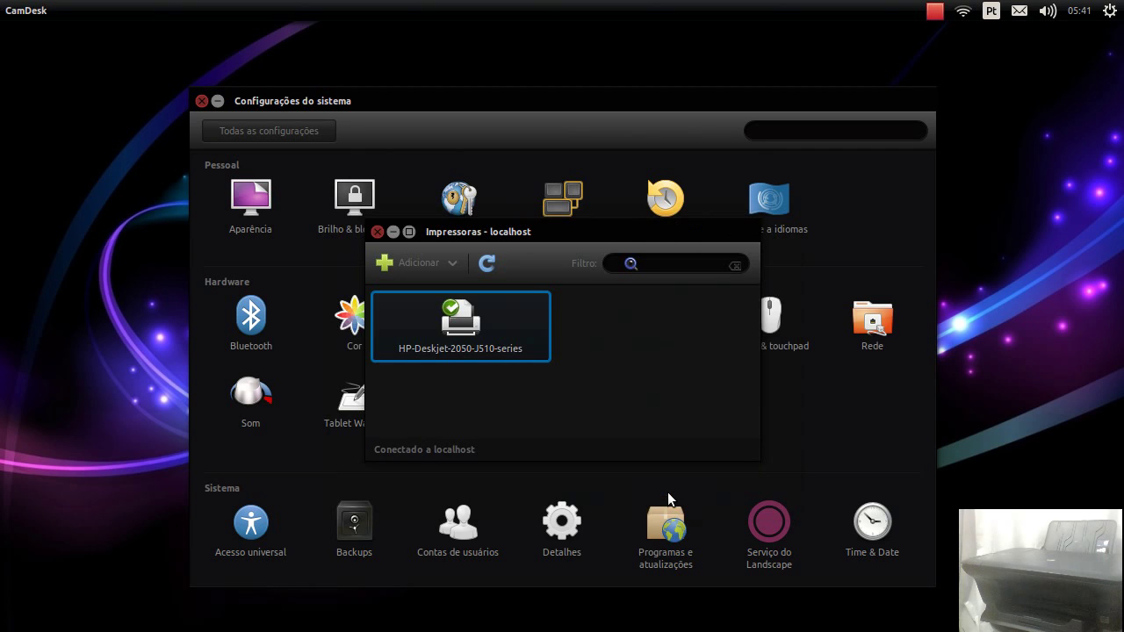
Open the print queue of the HP-Deskjet-2050-J510-series printer and move its window beside the printer list.
{"action": "right_click", "coordinate": [467, 329]}
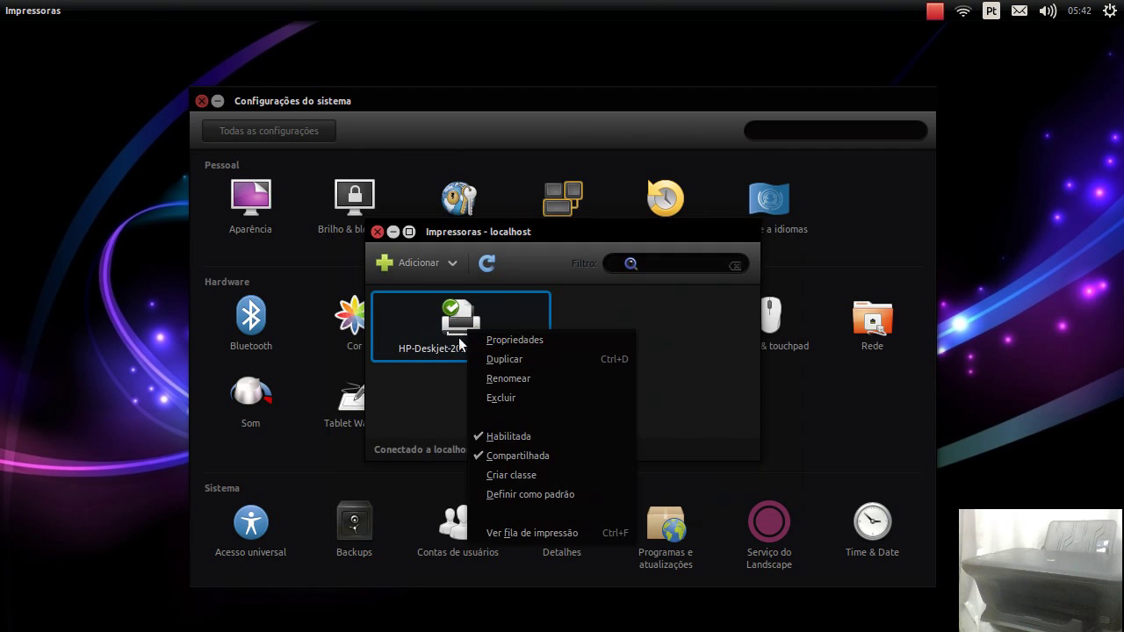
{"action": "left_click", "coordinate": [545, 536]}
{"action": "left_click_drag", "start_coordinate": [501, 259], "coordinate": [923, 252]}
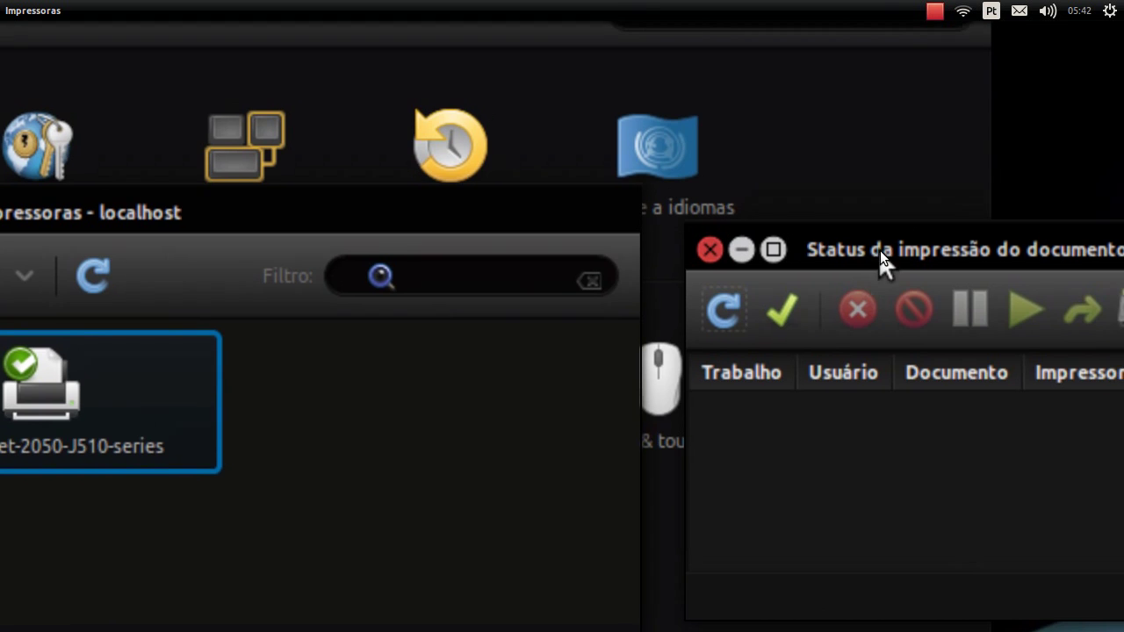
{"action": "left_click_drag", "start_coordinate": [905, 164], "coordinate": [761, 133]}
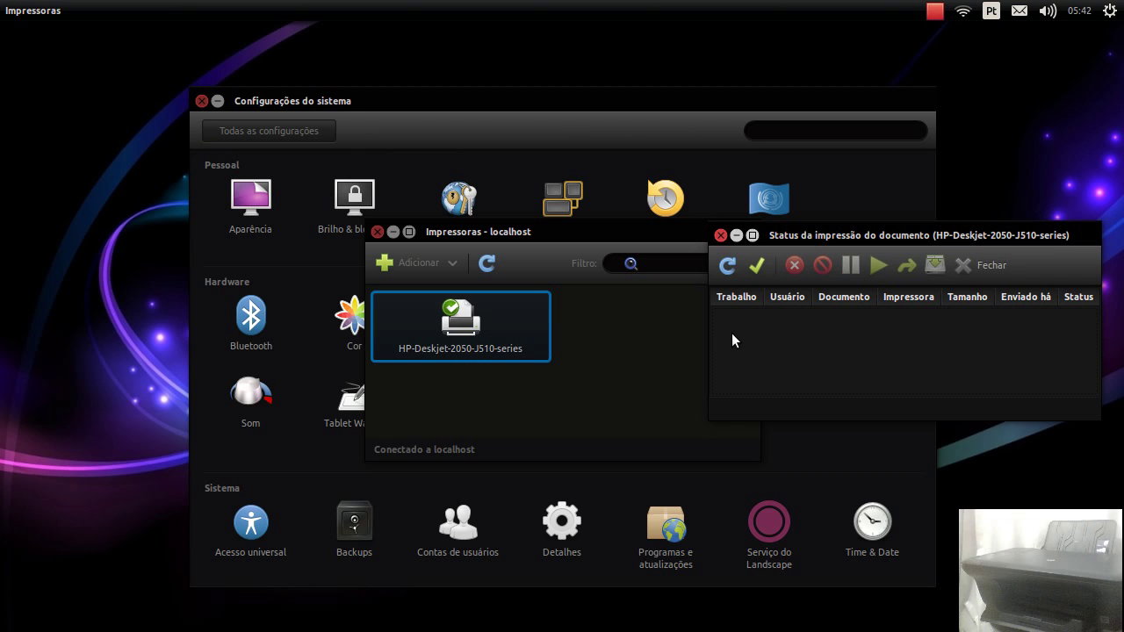
Search the installed applications for "libre", launch LibreOffice, and create a new Writer document.
{"action": "mouse_move", "coordinate": [3, 230]}
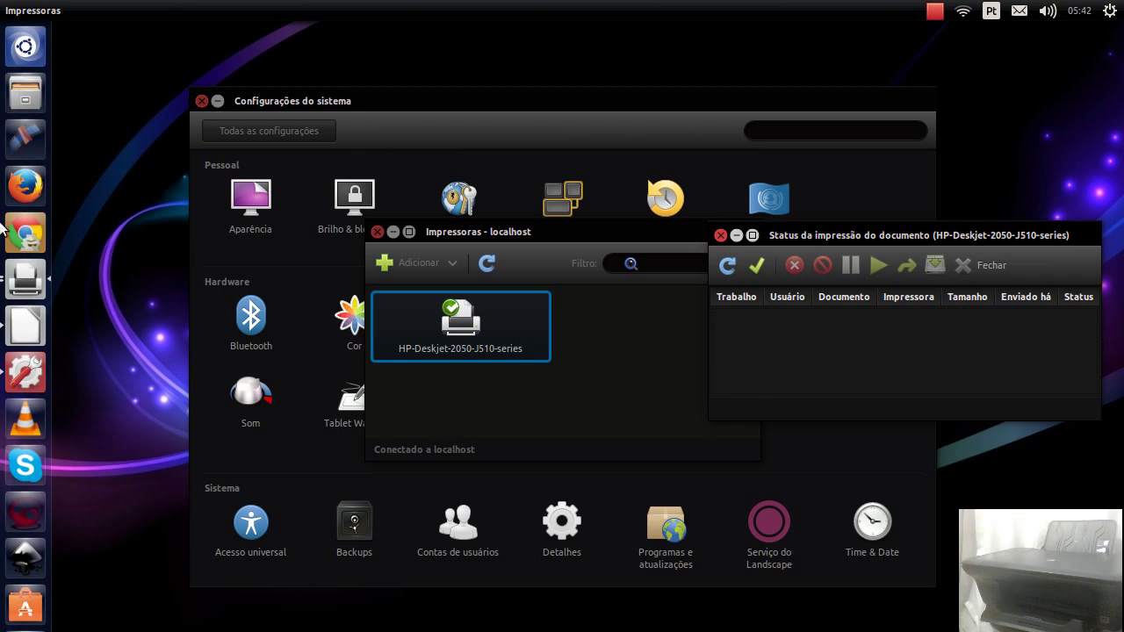
{"action": "left_click", "coordinate": [21, 56]}
{"action": "type", "text": "libre"}
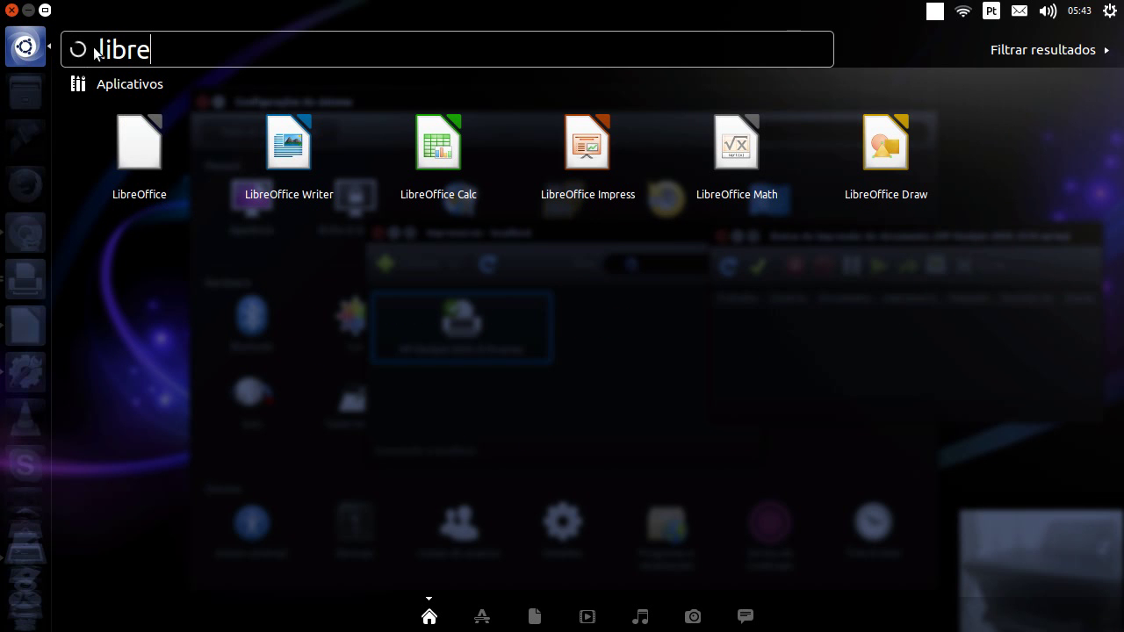
{"action": "left_click", "coordinate": [166, 160]}
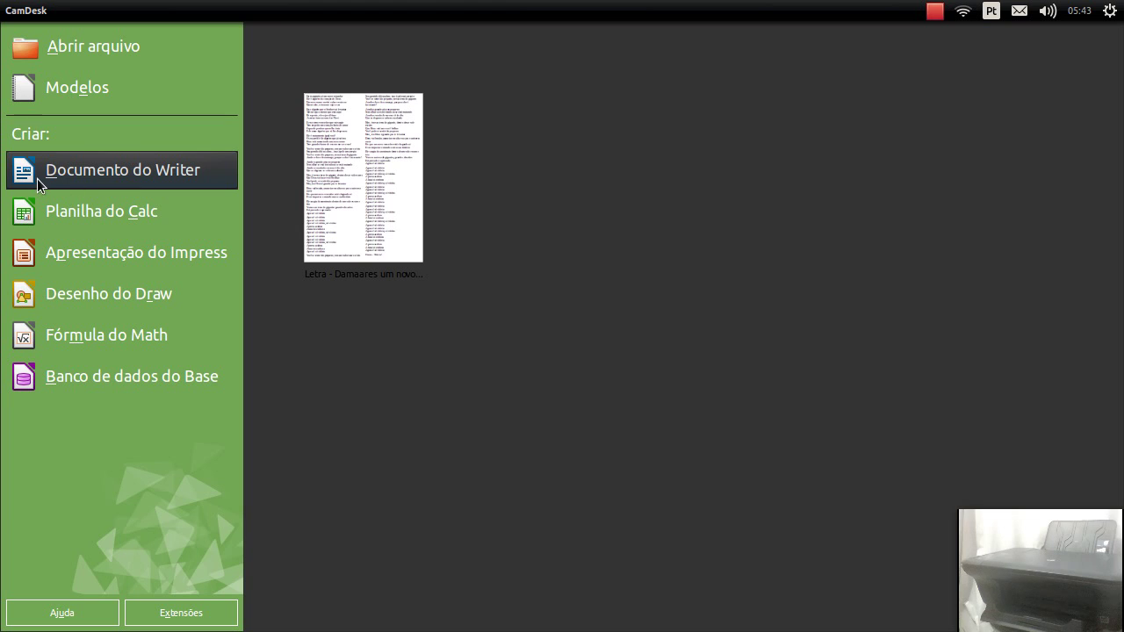
{"action": "left_click", "coordinate": [81, 178]}
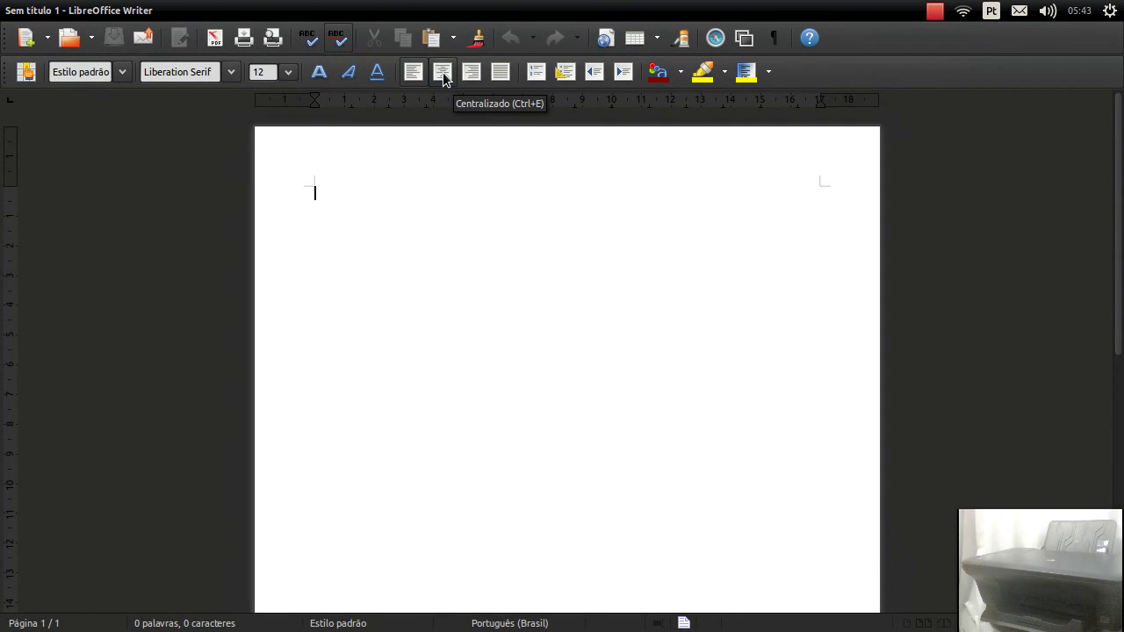
Try centred alignment, return to left alignment, and enter the lines "Título" and "texto" at the start of the page.
{"action": "left_click", "coordinate": [443, 77]}
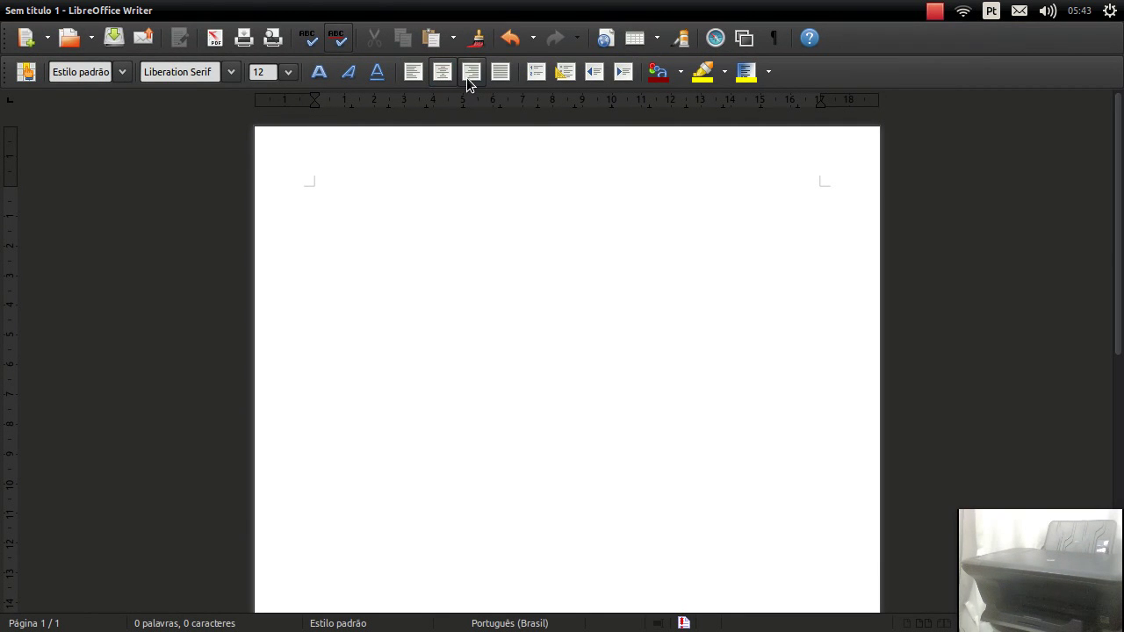
{"action": "left_click", "coordinate": [407, 76]}
{"action": "type", "text": "o"}
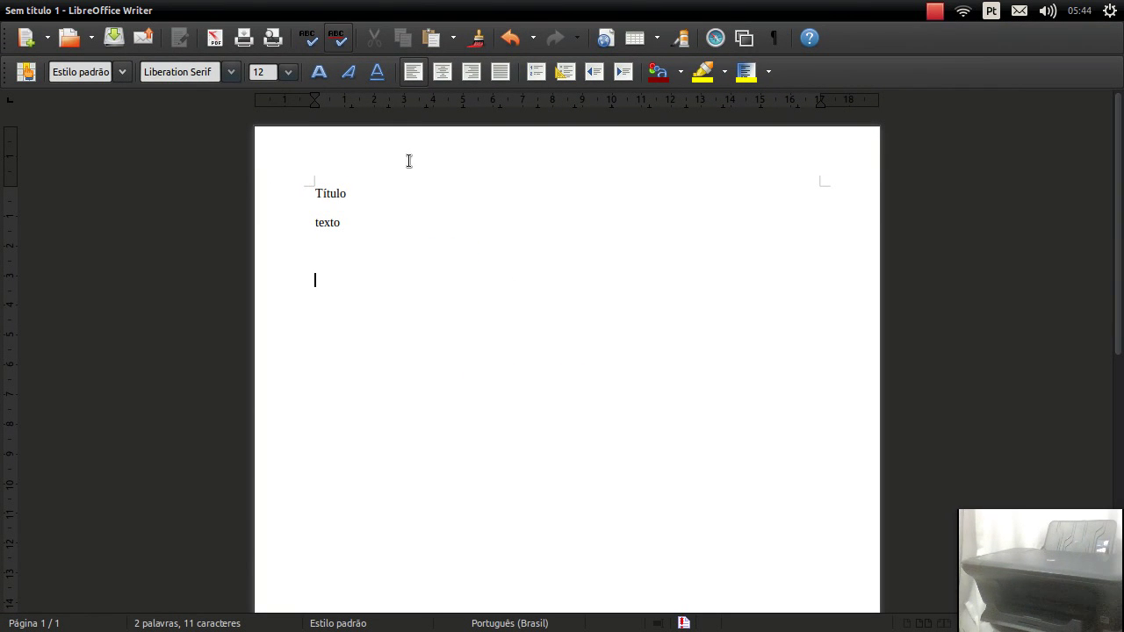
Add "Fim do seu texto" on the last line of the first page and "antes" on a line above it.
{"action": "mouse_move", "coordinate": [10, 186]}
{"action": "key", "text": "Up"}
{"action": "key", "text": "Up"}
{"action": "key", "text": "ctrl+End"}
{"action": "left_click_drag", "start_coordinate": [1123, 239], "coordinate": [606, 394]}
{"action": "scroll", "coordinate": [1122, 397], "scroll_direction": "down", "scroll_amount": 2}
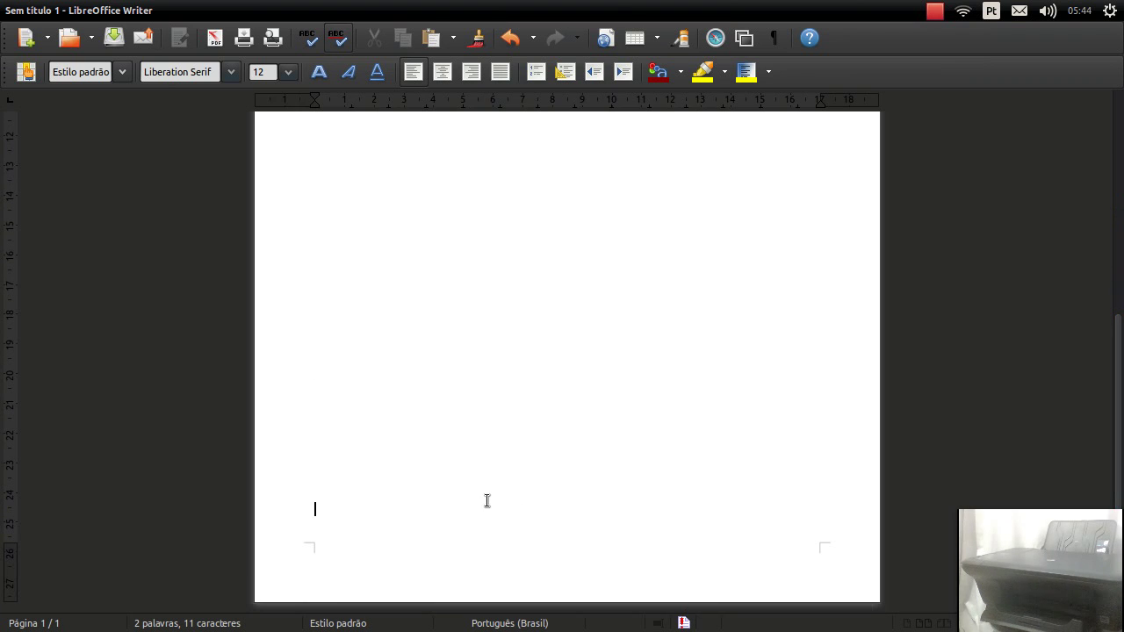
{"action": "key", "text": "Return"}
{"action": "key", "text": "BackSpace"}
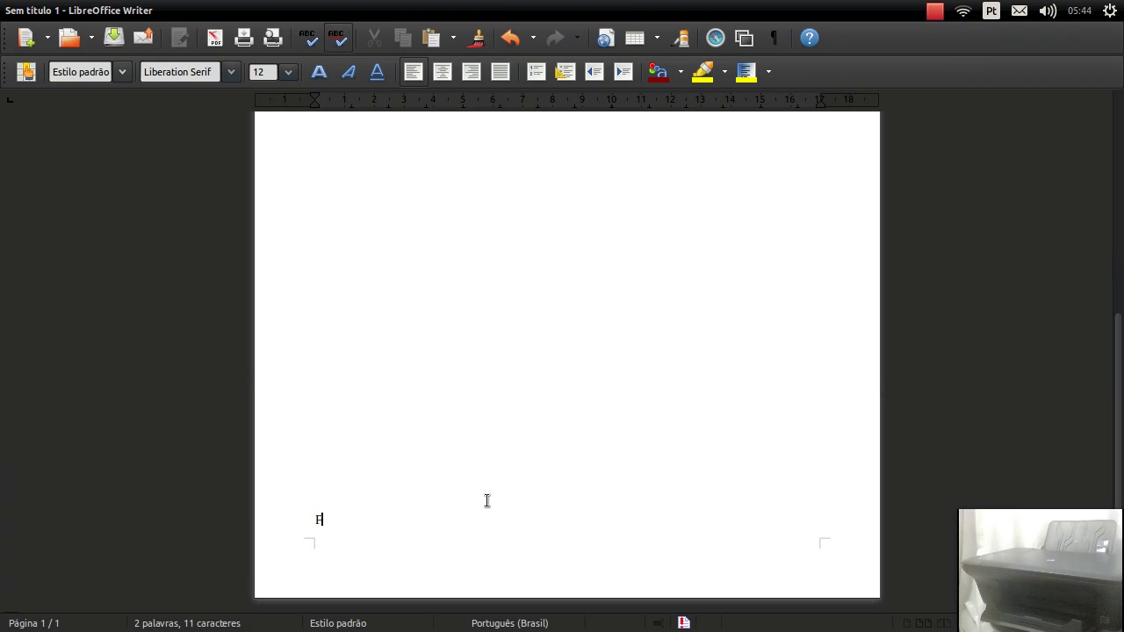
{"action": "type", "text": "do s"}
{"action": "left_click", "coordinate": [425, 486]}
{"action": "type", "text": "ante"}
Try a page break after "Fim do seu texto", remove it, and briefly highlight the whole text back to "Título".
{"action": "left_click_drag", "start_coordinate": [330, 410], "coordinate": [346, 123]}
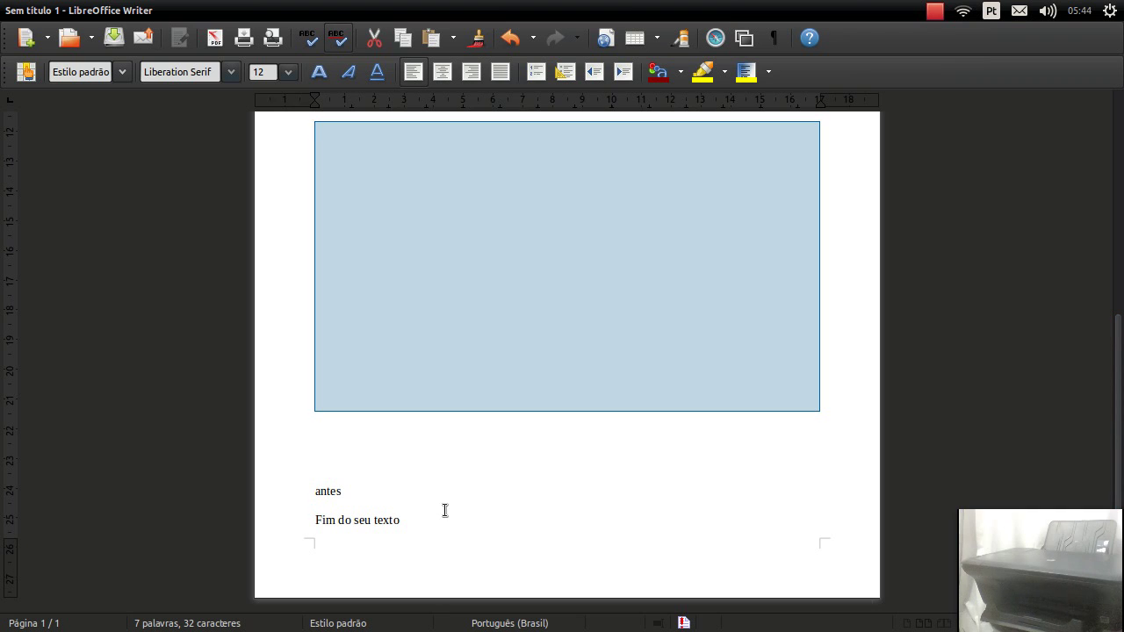
{"action": "left_click", "coordinate": [441, 518]}
{"action": "key", "text": "ctrl+Return"}
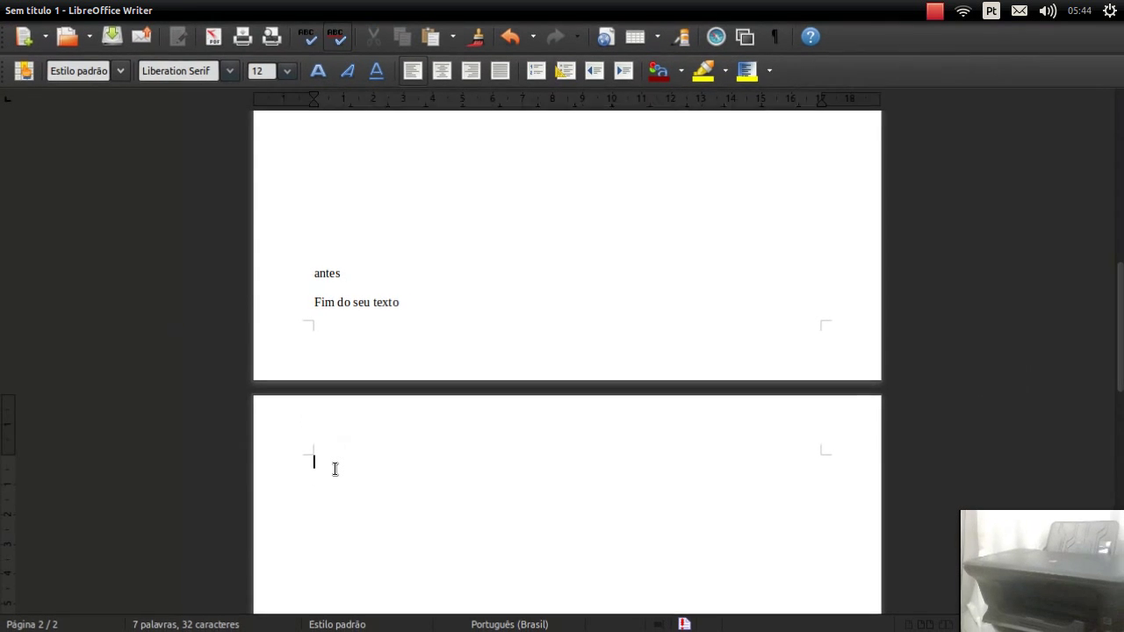
{"action": "key", "text": "BackSpace"}
{"action": "left_click_drag", "start_coordinate": [427, 522], "coordinate": [293, 5]}
{"action": "left_click_drag", "start_coordinate": [345, 179], "coordinate": [354, 158]}
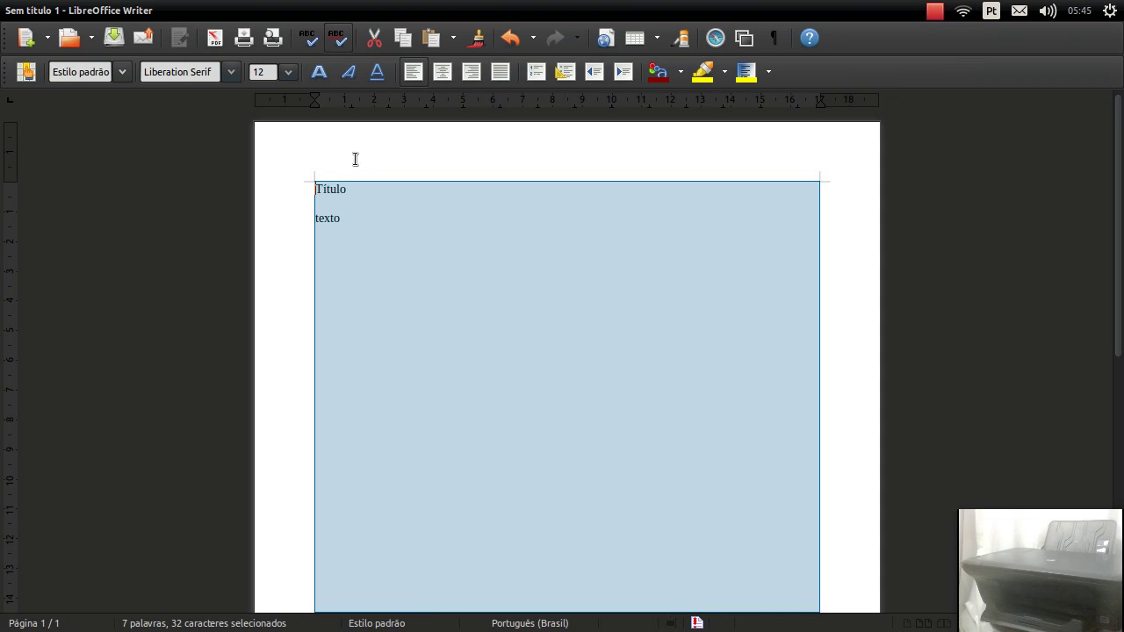
{"action": "left_click", "coordinate": [363, 196]}
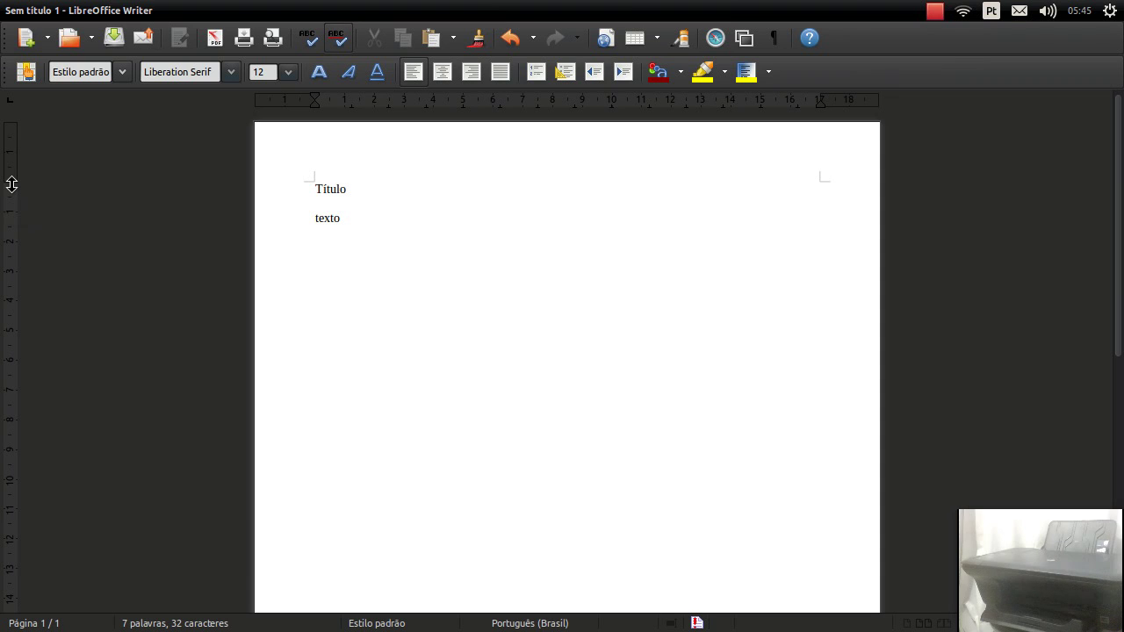
Reduce the page's top and left margins almost to the paper edges, and add four "texto" lines below "Fim do seu texto".
{"action": "left_click_drag", "start_coordinate": [11, 184], "coordinate": [11, 128]}
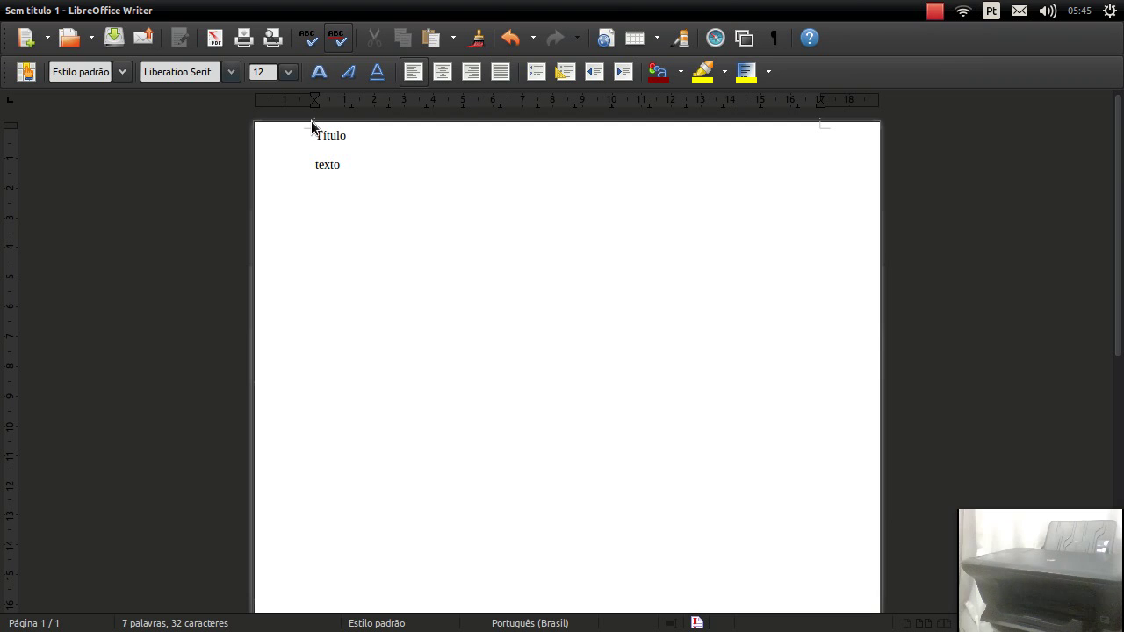
{"action": "left_click_drag", "start_coordinate": [311, 102], "coordinate": [266, 100]}
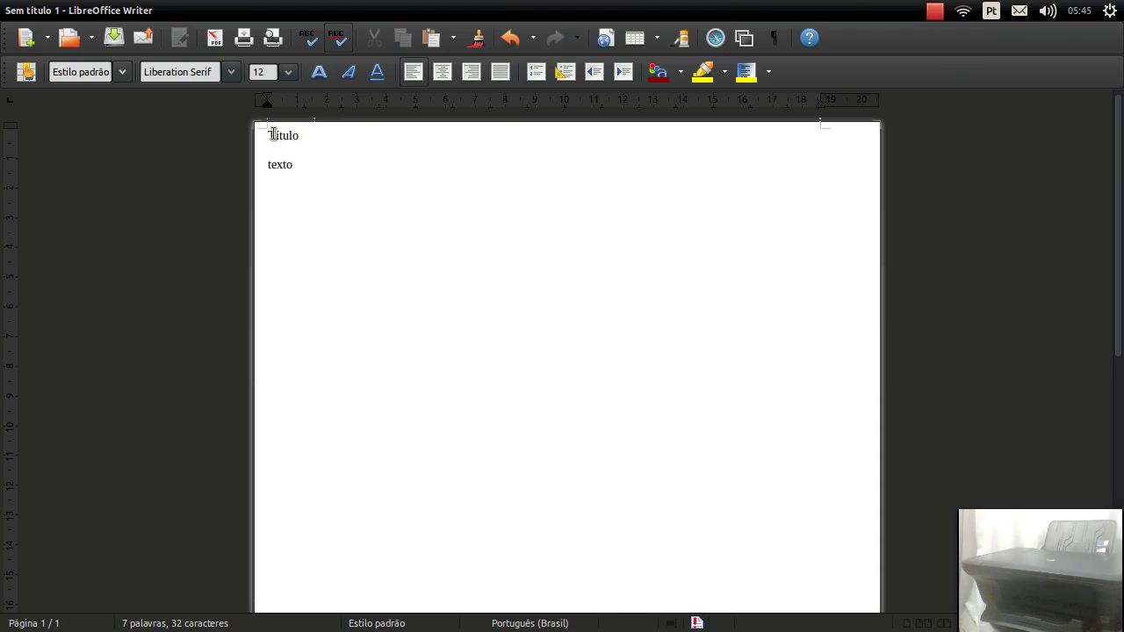
{"action": "left_click_drag", "start_coordinate": [1121, 123], "coordinate": [1116, 326]}
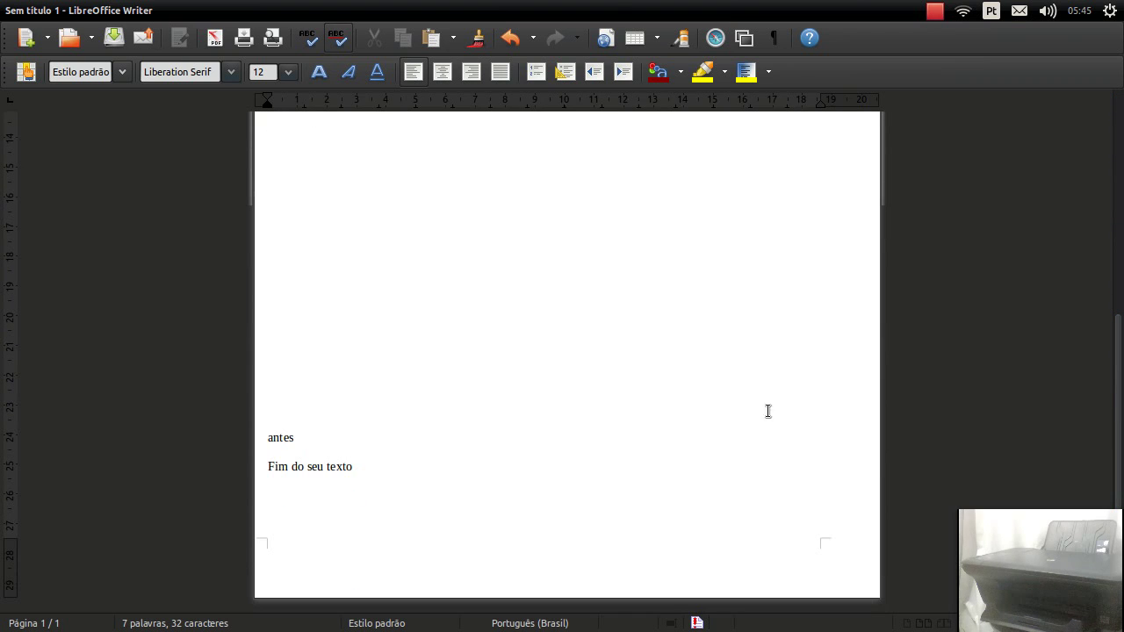
{"action": "left_click", "coordinate": [394, 463]}
{"action": "type", "text": "texto"}
{"action": "key", "text": "Return"}
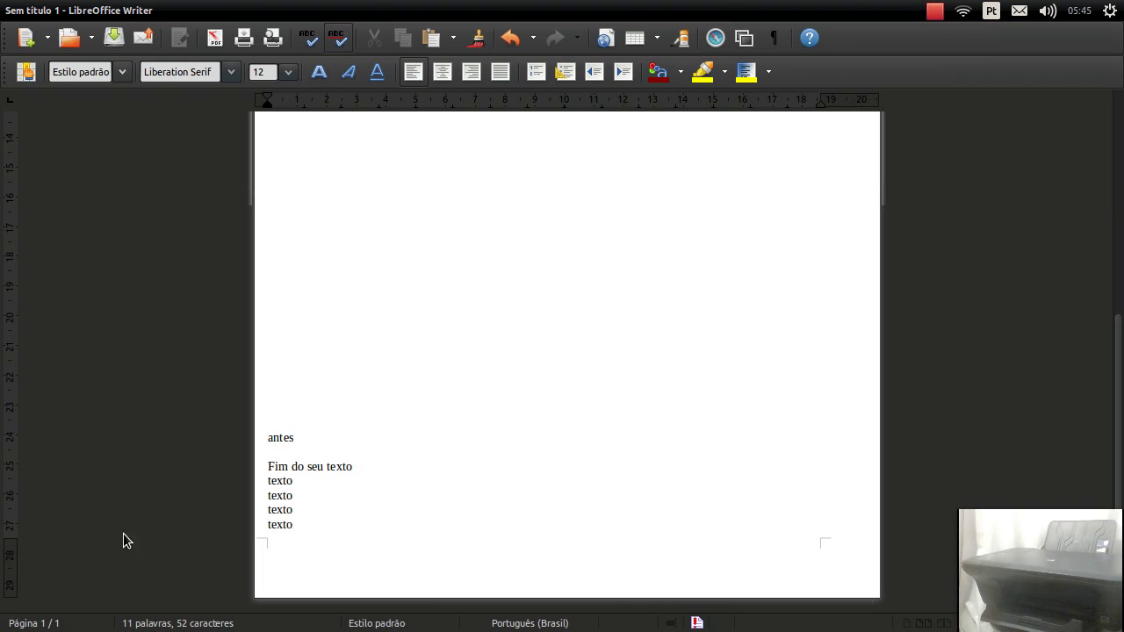
Shrink the bottom margin close to the paper edge and fill the gained space with three more "texto" lines.
{"action": "left_click_drag", "start_coordinate": [10, 544], "coordinate": [12, 589]}
{"action": "key", "text": "Return"}
{"action": "type", "text": "texto"}
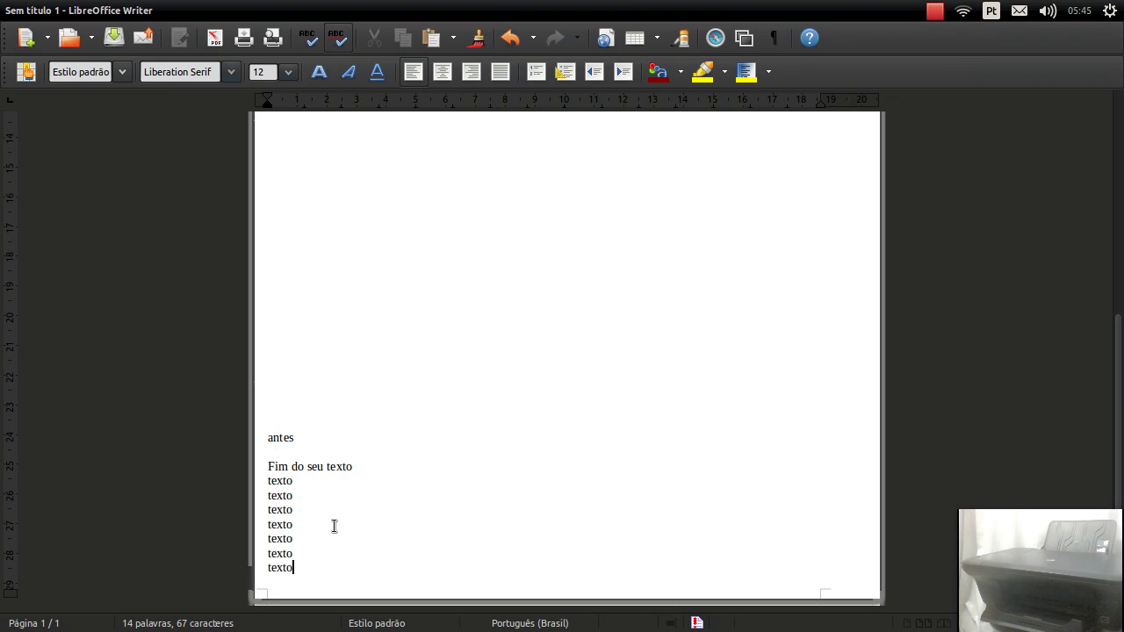
Open the document's print settings and the HP-Deskjet-2050-J510-series properties, and check the paper orientation choices, keeping Retrato.
{"action": "left_click_drag", "start_coordinate": [1120, 379], "coordinate": [1123, 69]}
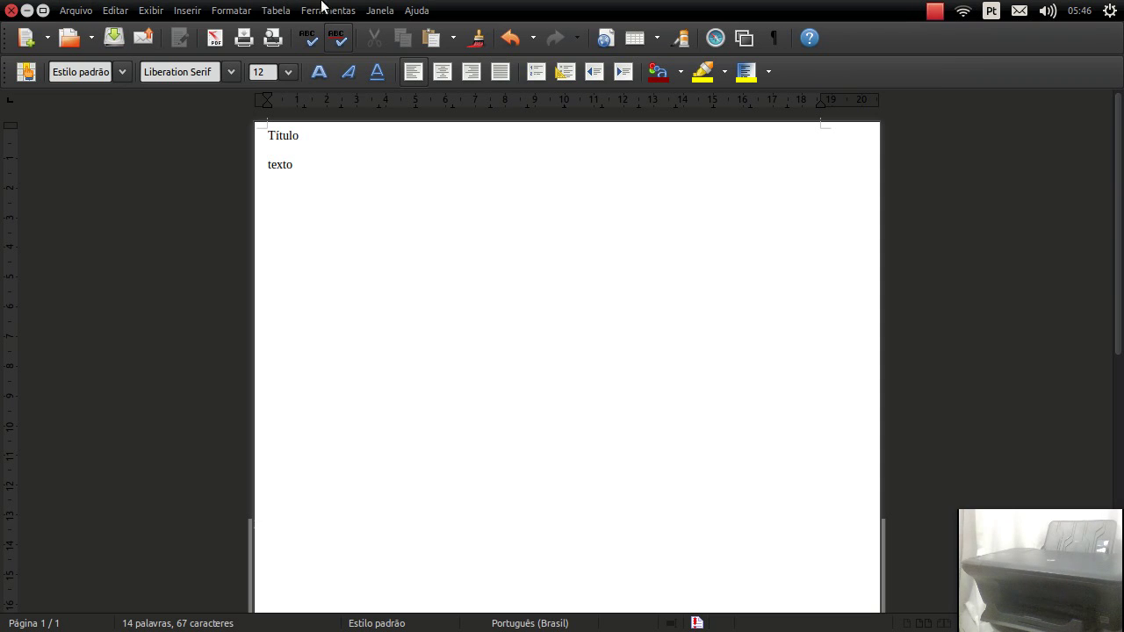
{"action": "left_click", "coordinate": [77, 10]}
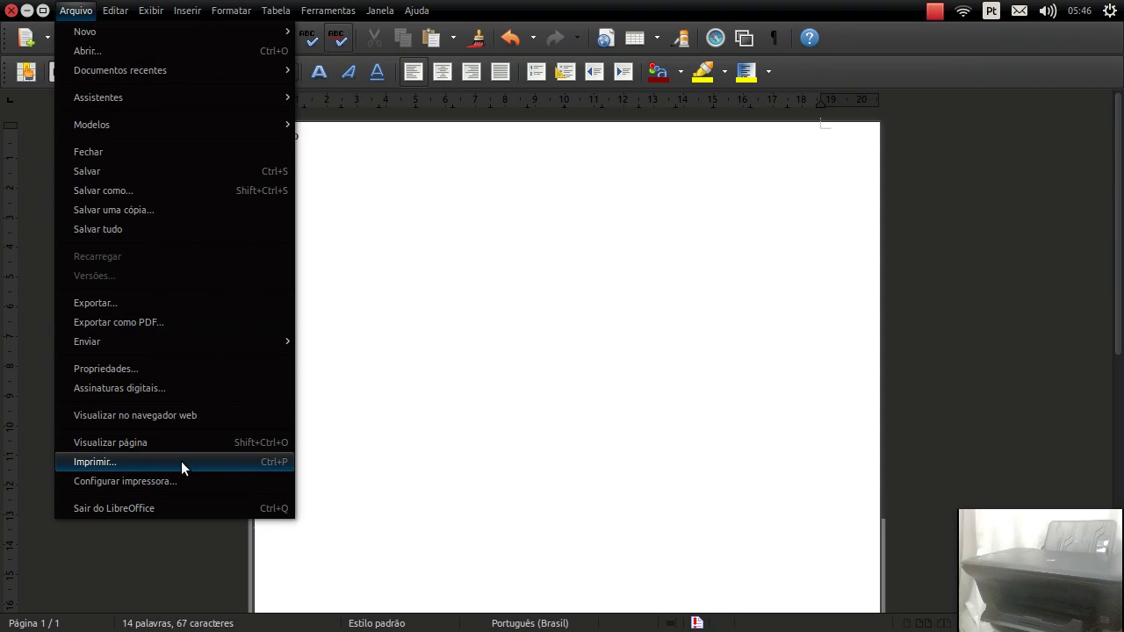
{"action": "left_click", "coordinate": [238, 466]}
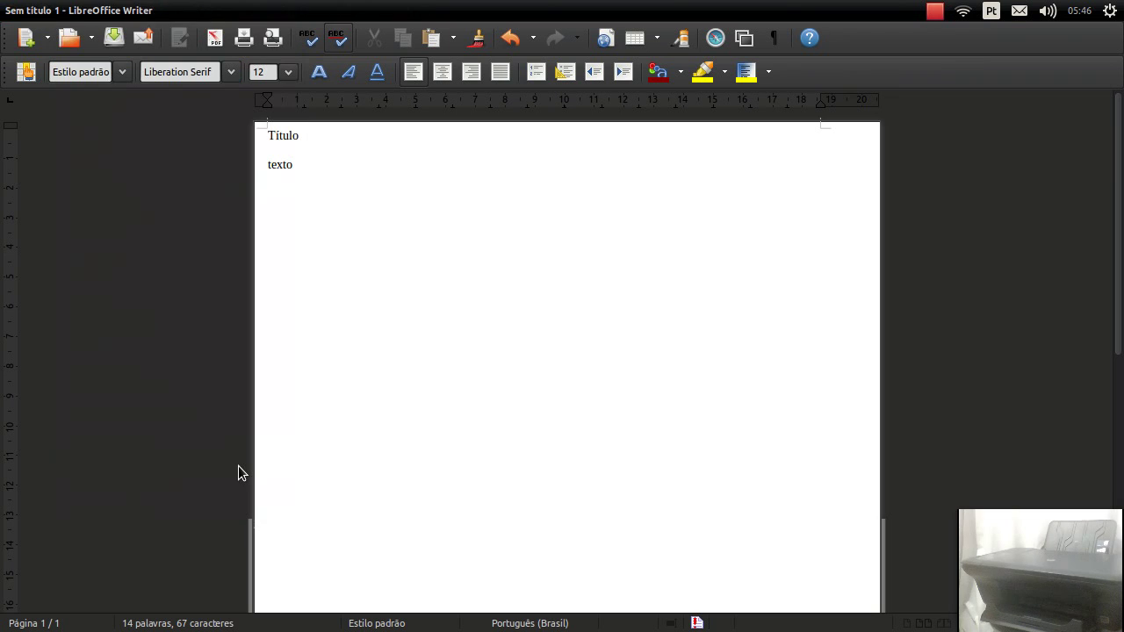
{"action": "left_click_drag", "start_coordinate": [583, 184], "coordinate": [502, 155]}
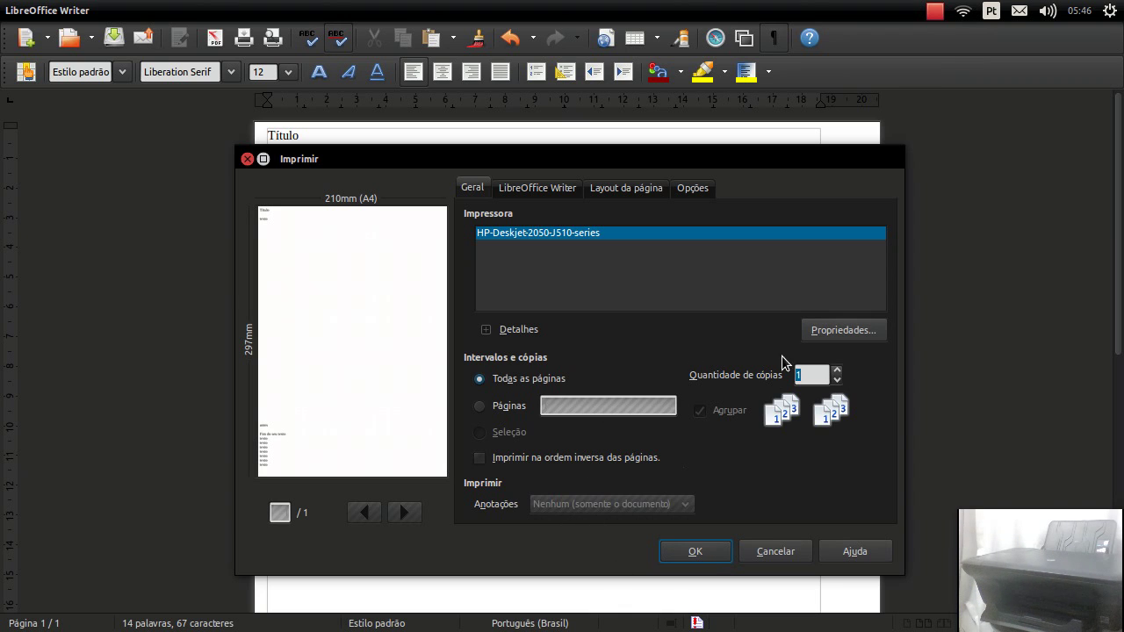
{"action": "left_click", "coordinate": [838, 337]}
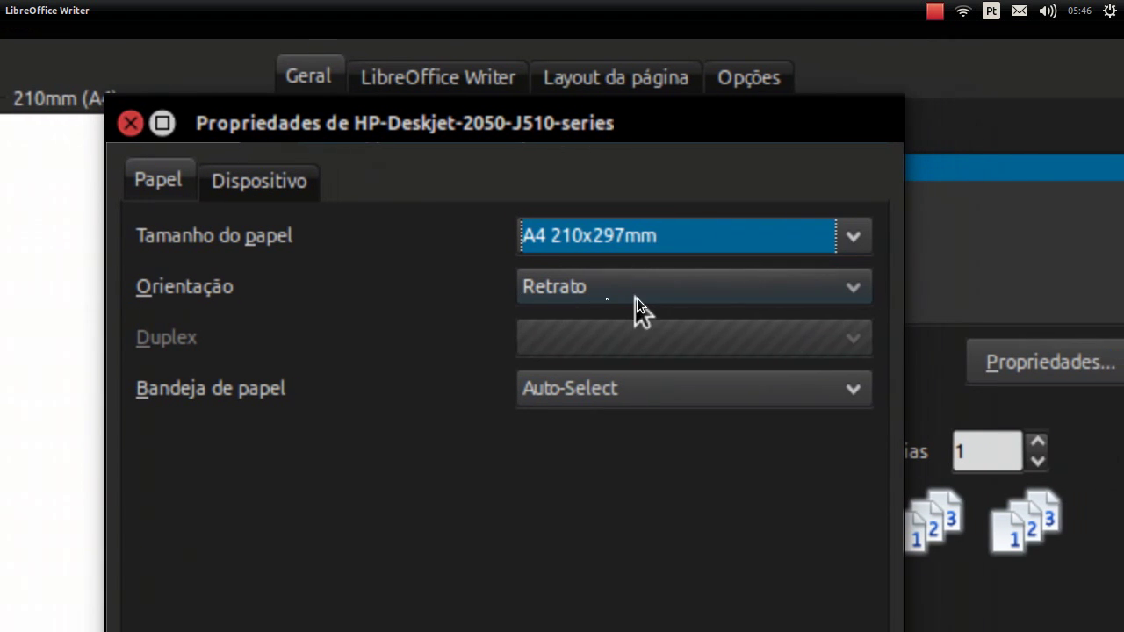
{"action": "left_click", "coordinate": [738, 316]}
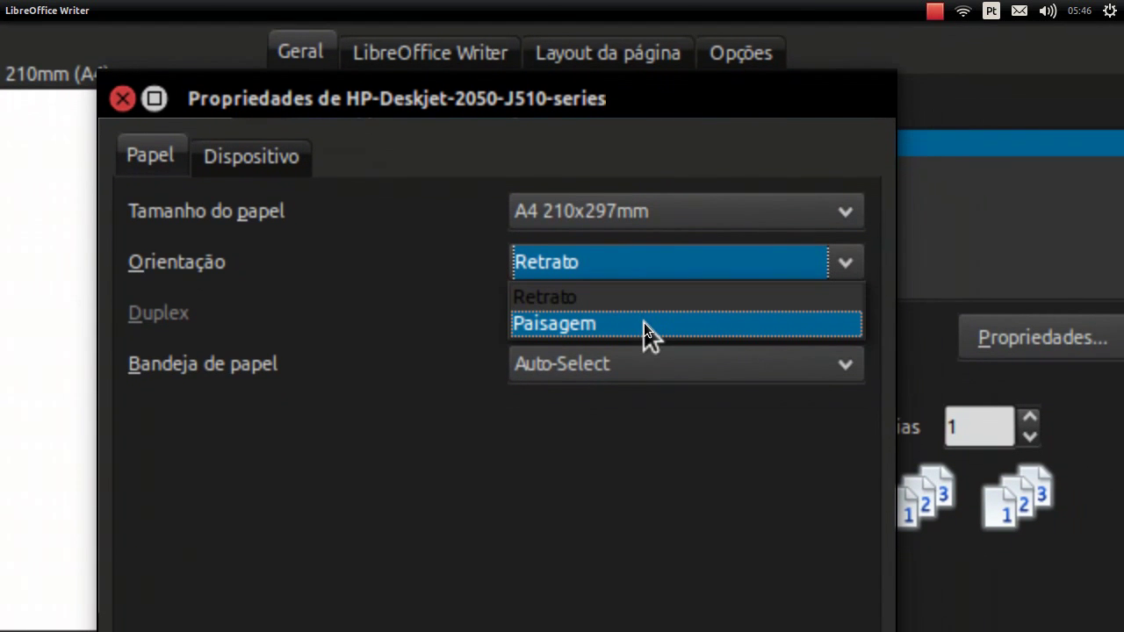
{"action": "left_click", "coordinate": [644, 313]}
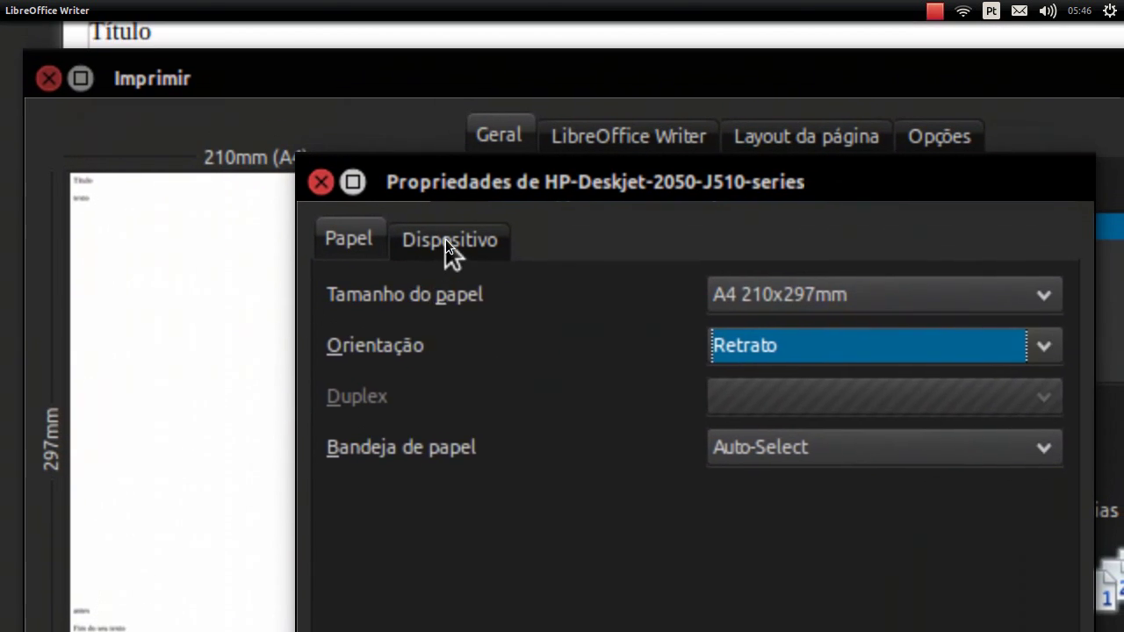
In the printer's device options, try the Black Only Grayscale output mode, return it to Color, and cancel the properties and printing.
{"action": "left_click", "coordinate": [248, 163]}
{"action": "left_click", "coordinate": [419, 327]}
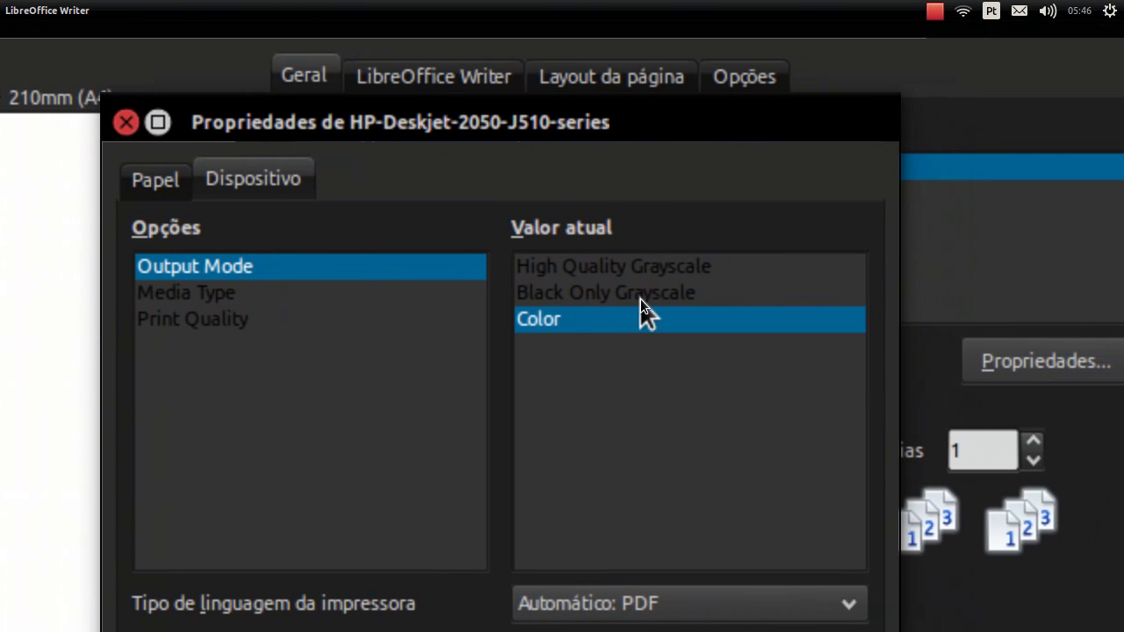
{"action": "left_click", "coordinate": [635, 297]}
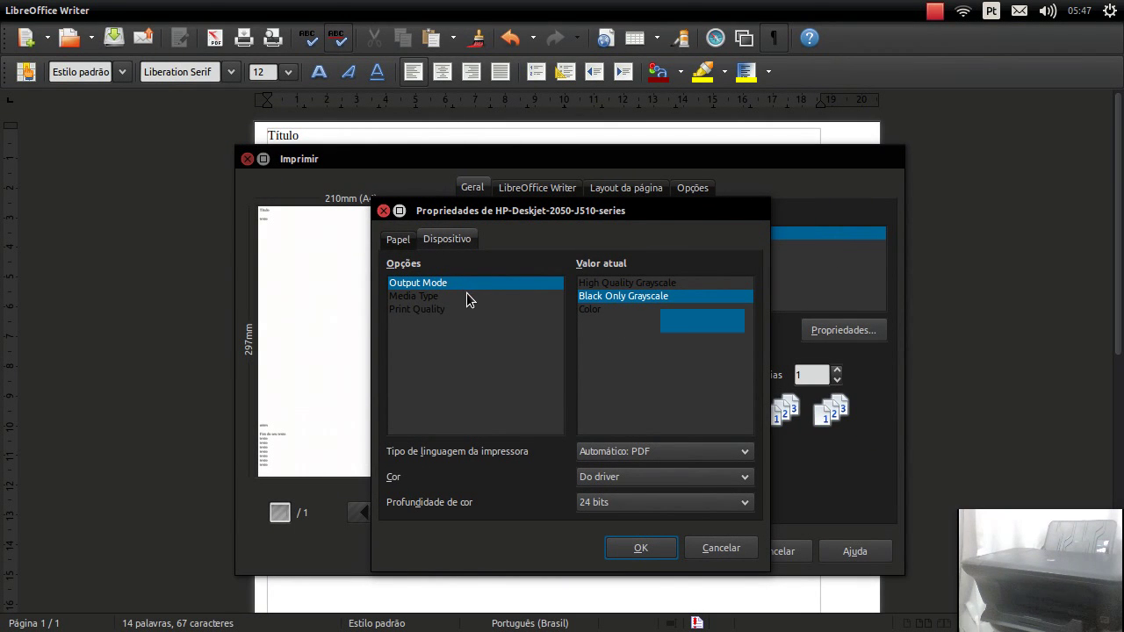
{"action": "left_click", "coordinate": [611, 298]}
{"action": "left_click", "coordinate": [608, 310]}
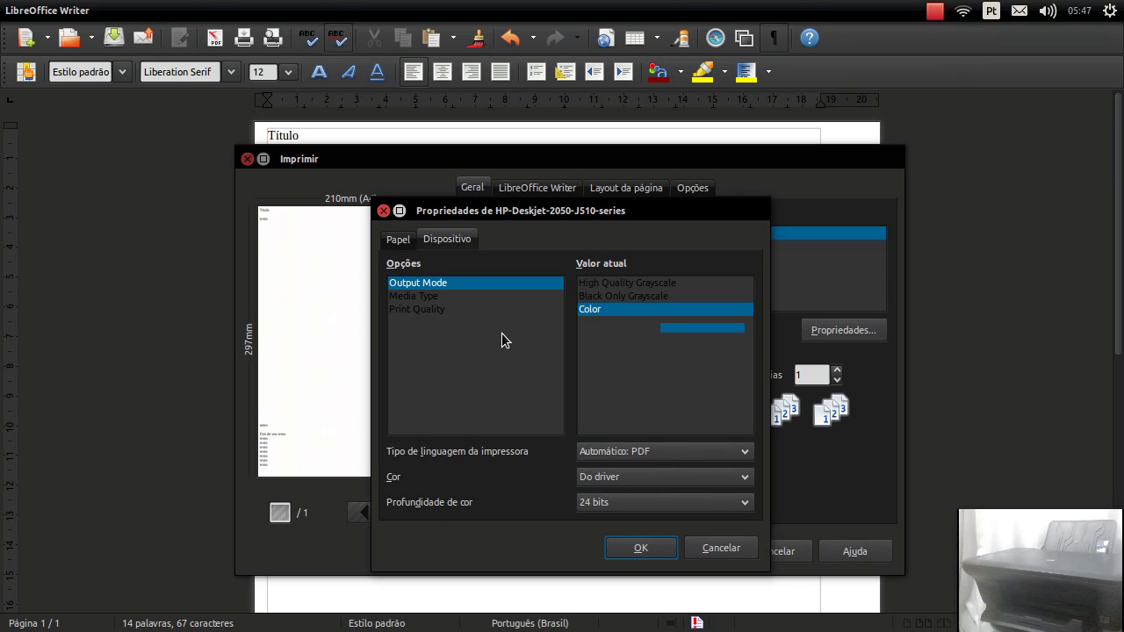
{"action": "left_click", "coordinate": [725, 546]}
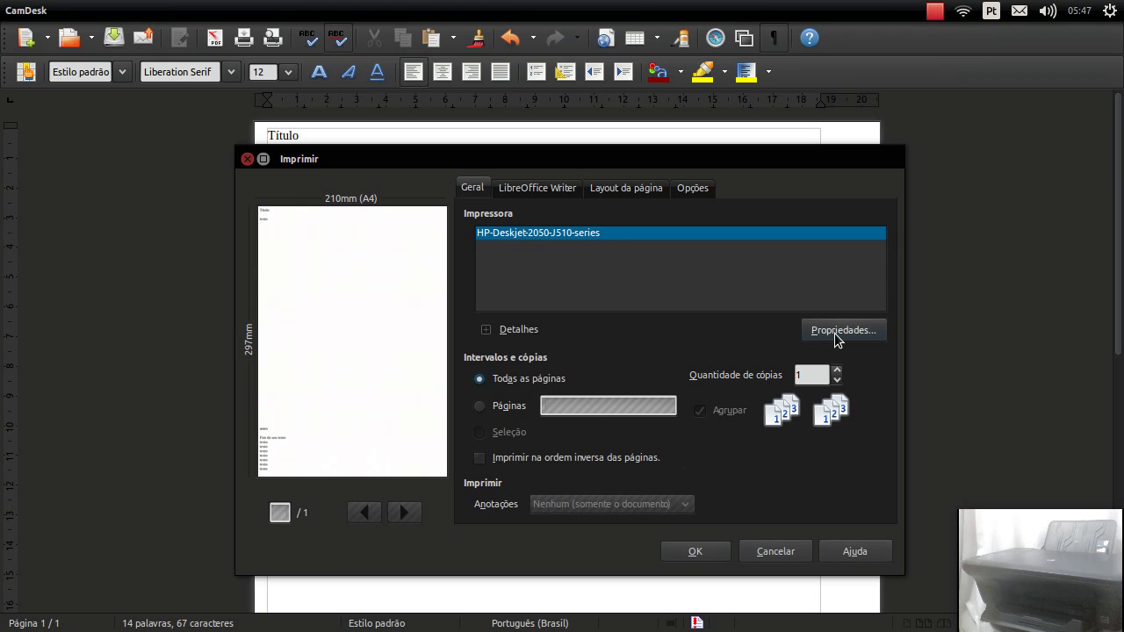
{"action": "left_click", "coordinate": [771, 549]}
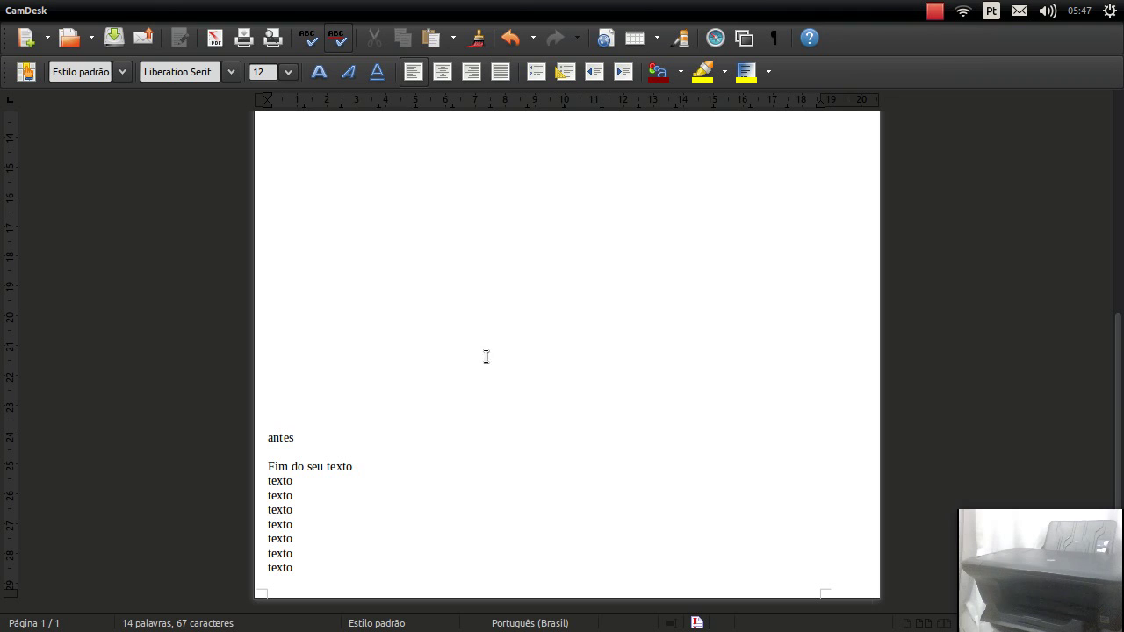
Start saving the document, examine the available file formats, and close the save dialog without saving.
{"action": "left_click", "coordinate": [113, 39]}
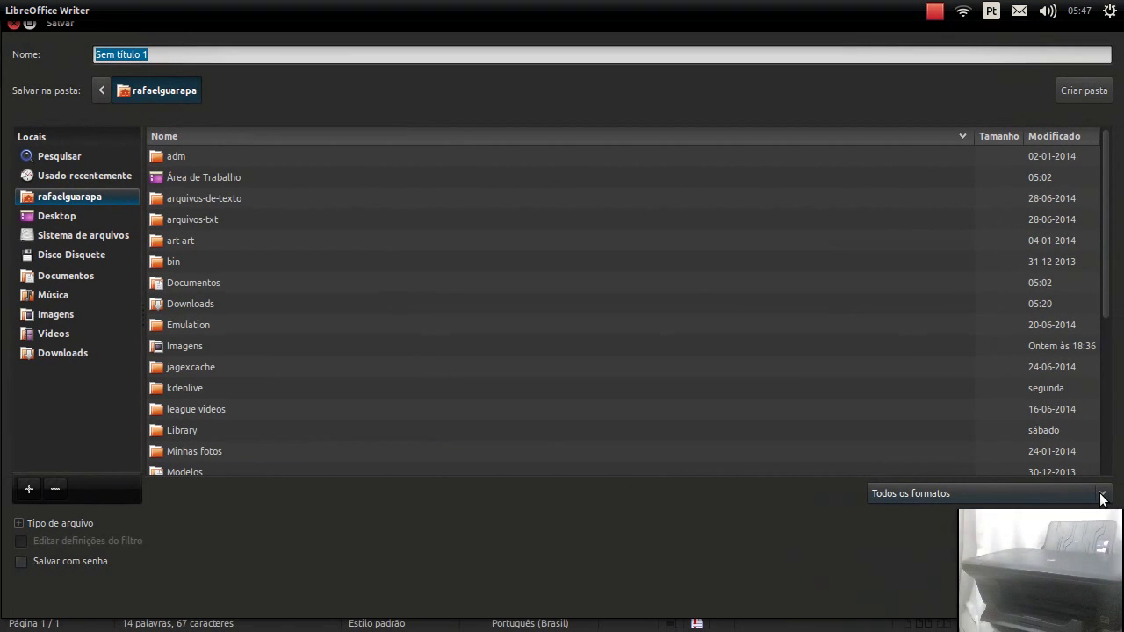
{"action": "left_click", "coordinate": [1093, 496]}
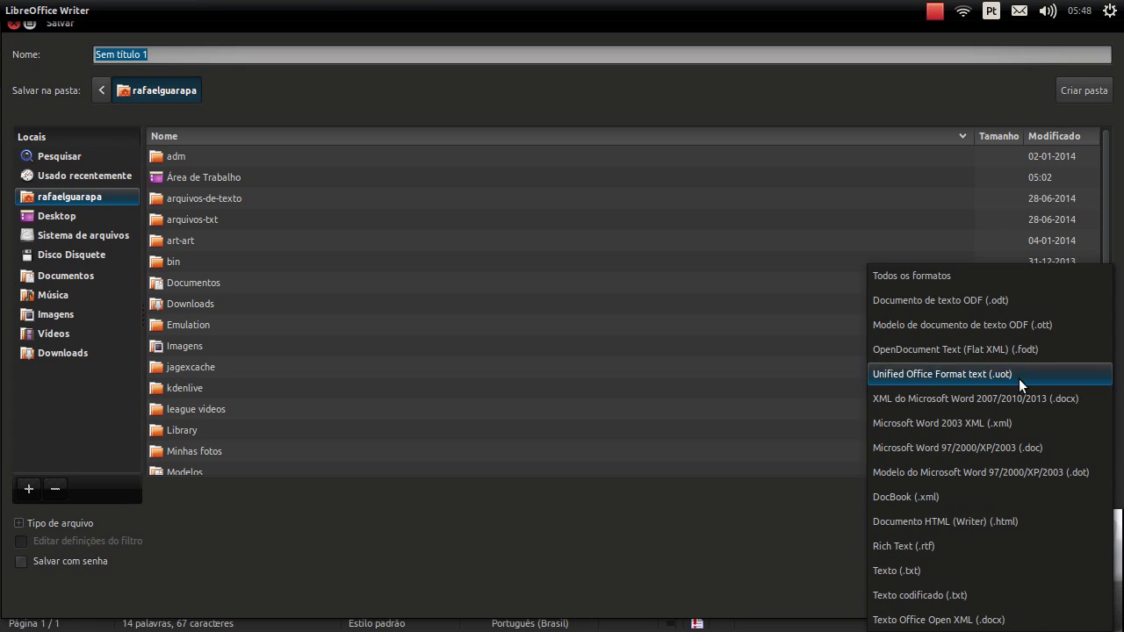
{"action": "left_click", "coordinate": [761, 512]}
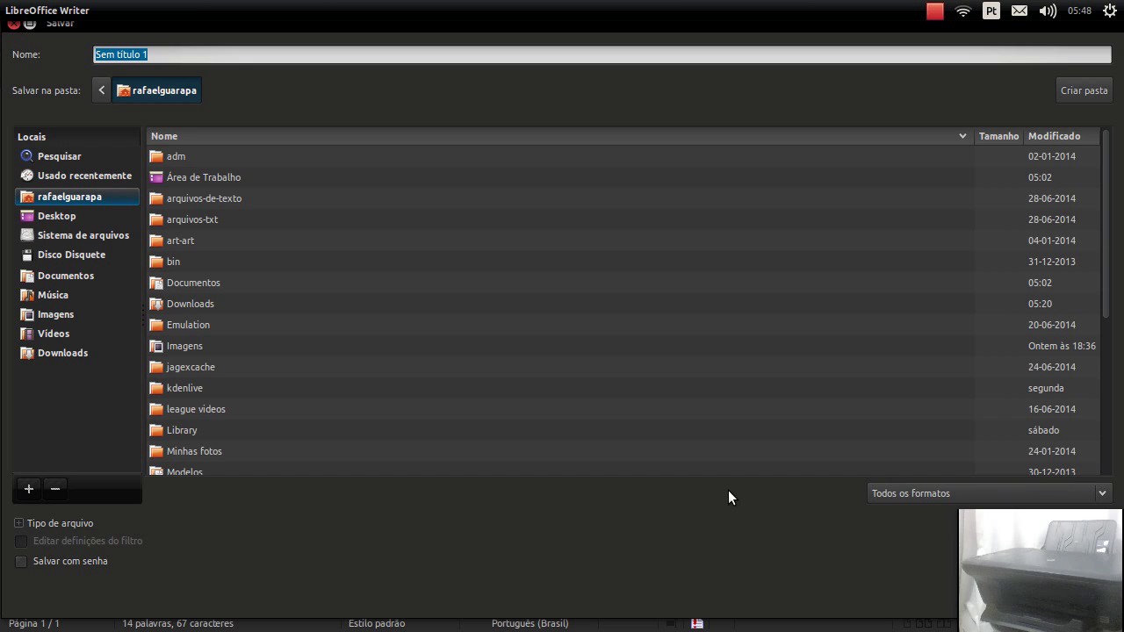
{"action": "left_click", "coordinate": [14, 25]}
{"action": "scroll", "coordinate": [383, 392], "scroll_direction": "up", "scroll_amount": 3}
{"action": "scroll", "coordinate": [384, 392], "scroll_direction": "up", "scroll_amount": 5}
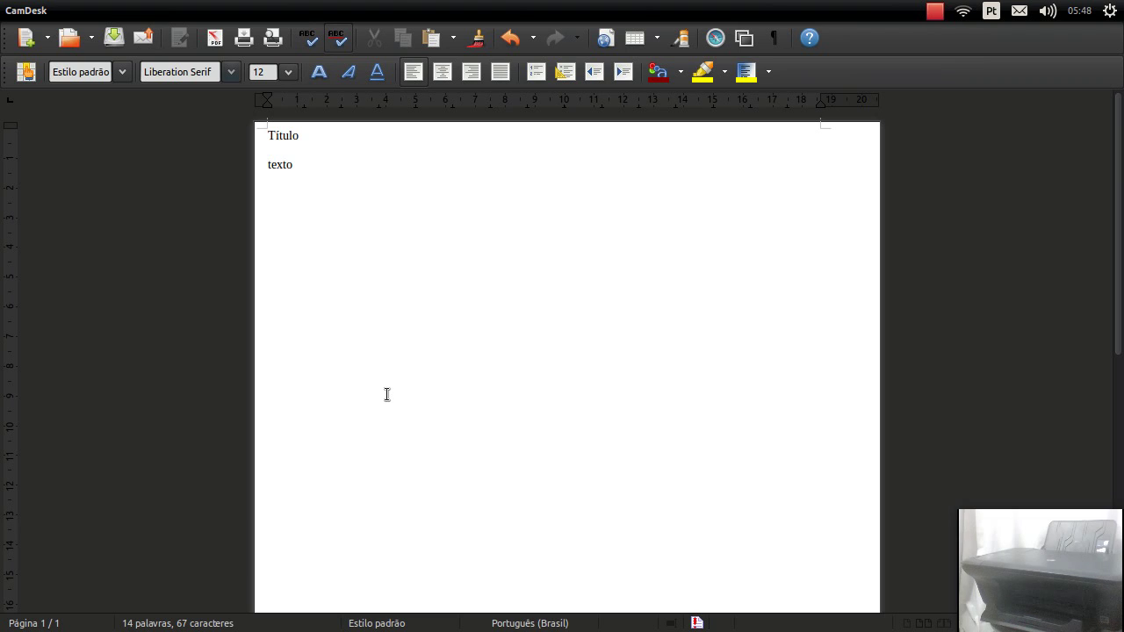